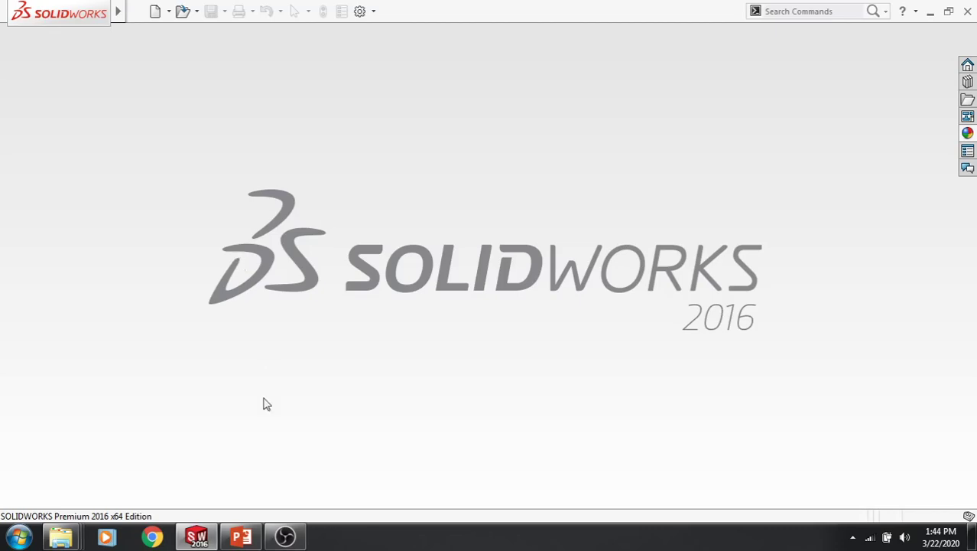
- Check the lecture slides, then open part Figure_6-5 to 6-14 from the Chap 6 folder
{"action": "left_click", "coordinate": [243, 536]}
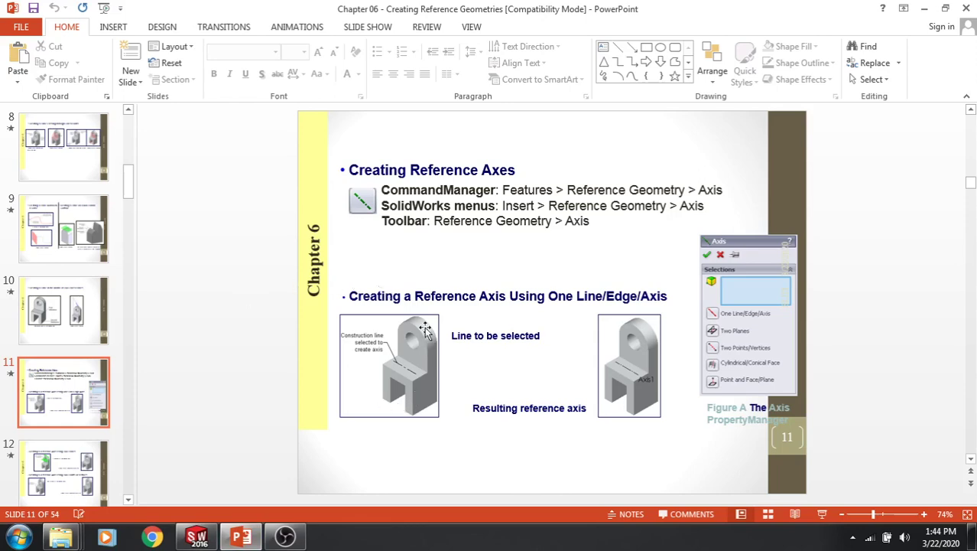
{"action": "left_click", "coordinate": [196, 536]}
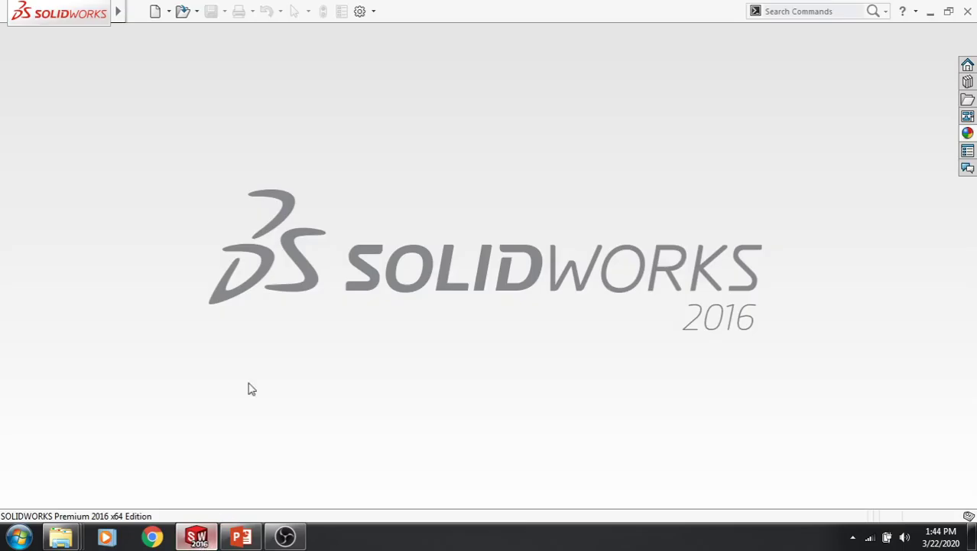
{"action": "left_click", "coordinate": [196, 13]}
{"action": "left_click", "coordinate": [205, 30]}
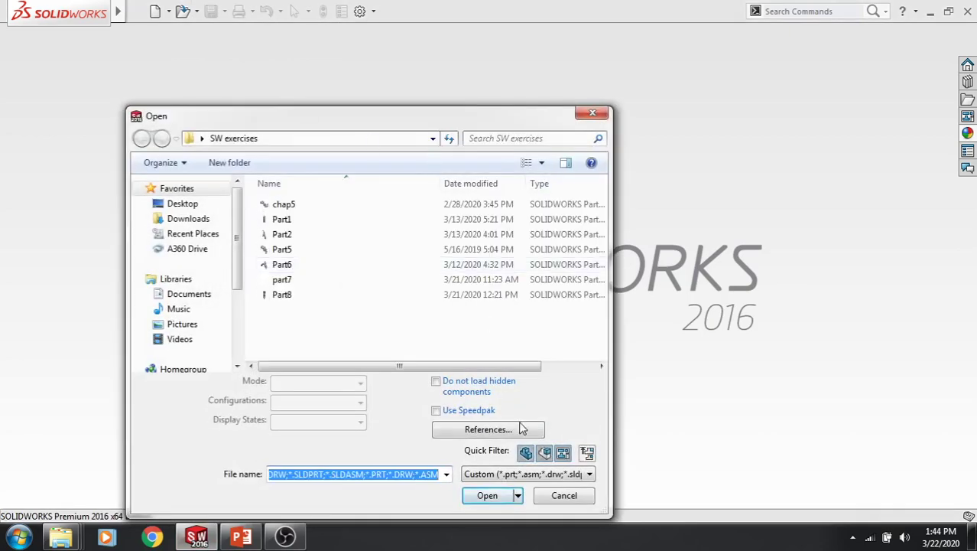
{"action": "left_click", "coordinate": [564, 495]}
{"action": "mouse_move", "coordinate": [61, 537]}
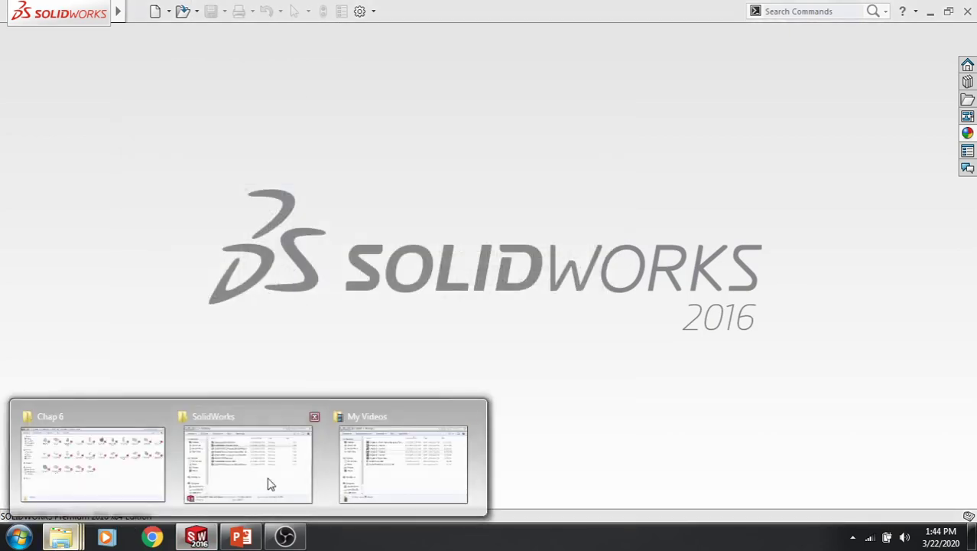
{"action": "left_click", "coordinate": [103, 461]}
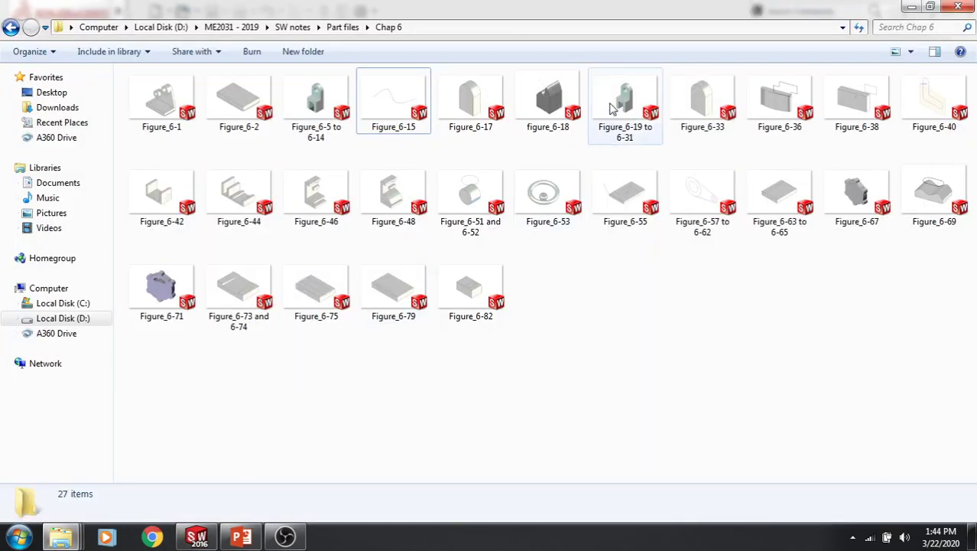
{"action": "double_click", "coordinate": [316, 104]}
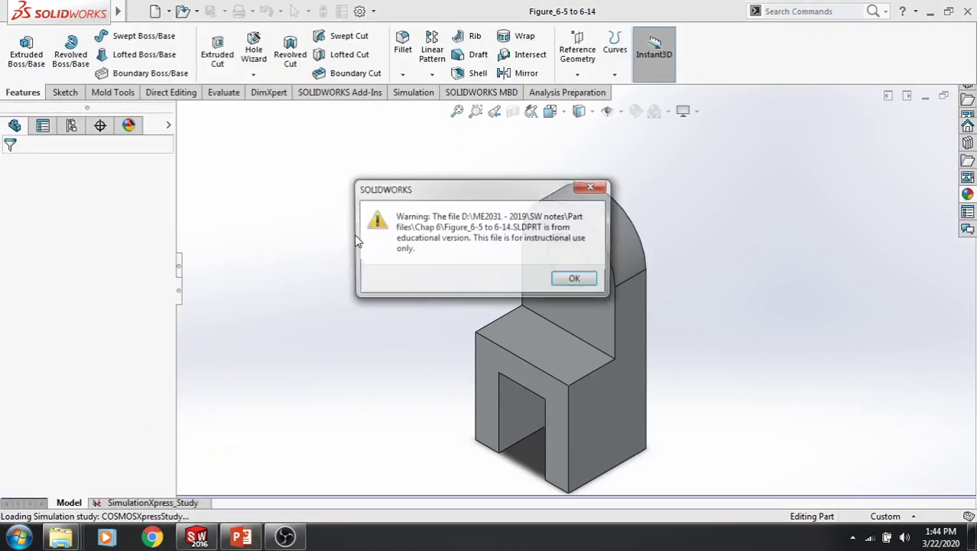
- Dismiss the educational-version warning and create Axis1 from the lower block's top edge
{"action": "left_click", "coordinate": [593, 280]}
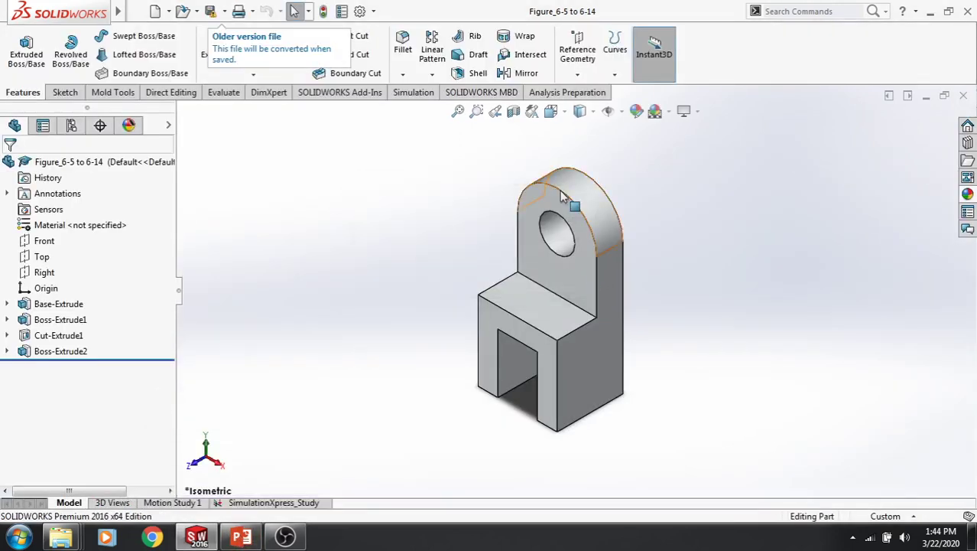
{"action": "left_click", "coordinate": [579, 73]}
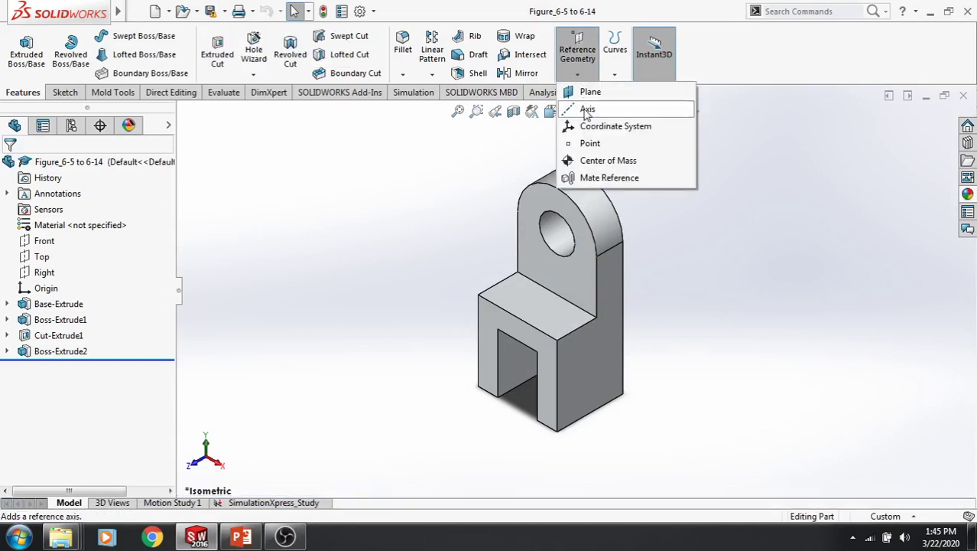
{"action": "left_click", "coordinate": [585, 109]}
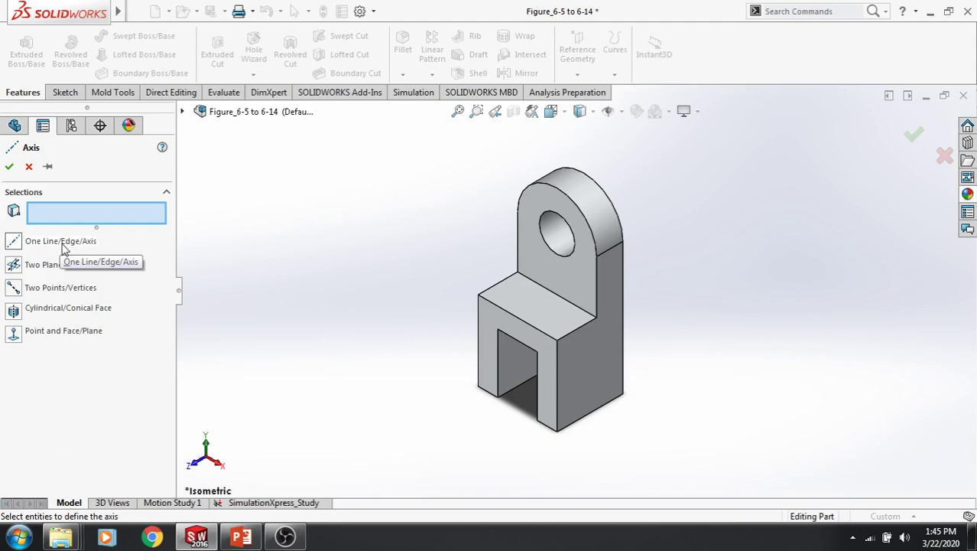
{"action": "left_click", "coordinate": [12, 242]}
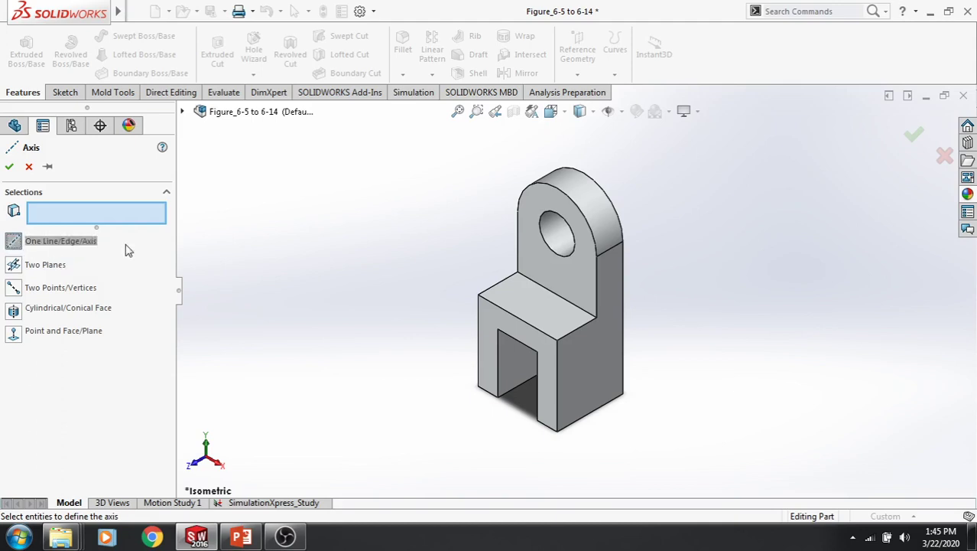
{"action": "left_click", "coordinate": [514, 319]}
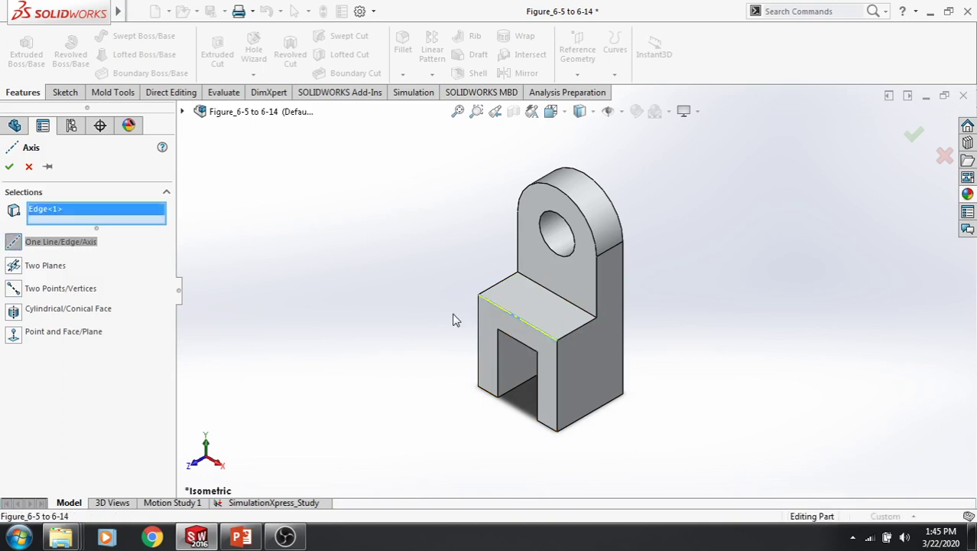
{"action": "left_click", "coordinate": [9, 166]}
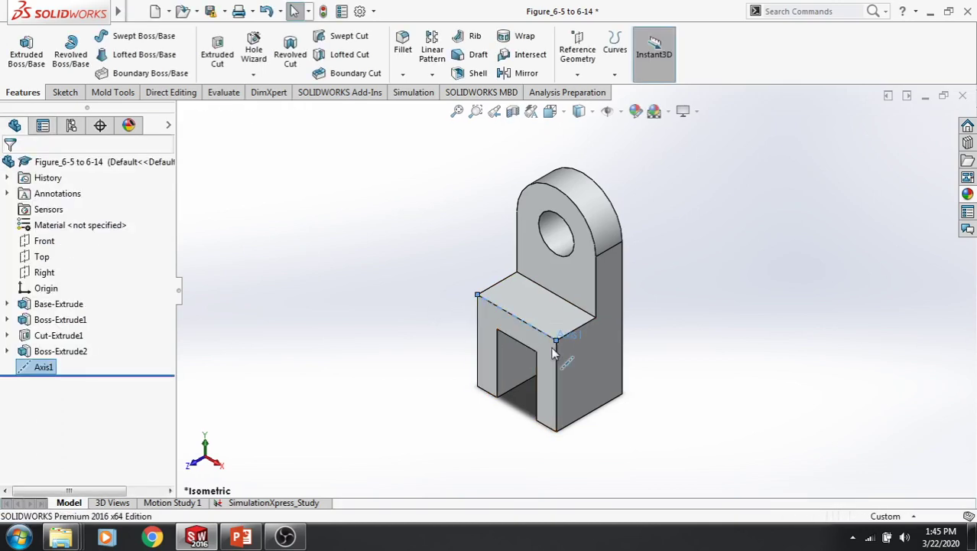
- Stretch Axis1 beyond the part, orbit to inspect it, and begin another axis
{"action": "left_click_drag", "start_coordinate": [558, 340], "coordinate": [627, 380]}
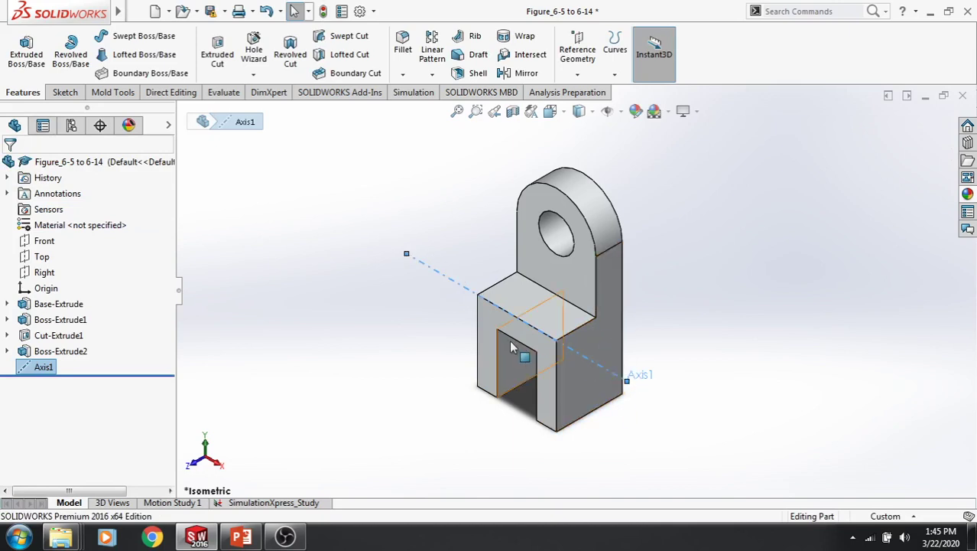
{"action": "mouse_move", "coordinate": [546, 348]}
{"action": "middle_mouse_down"}
{"action": "mouse_move", "coordinate": [545, 284]}
{"action": "mouse_move", "coordinate": [543, 311]}
{"action": "middle_mouse_up"}
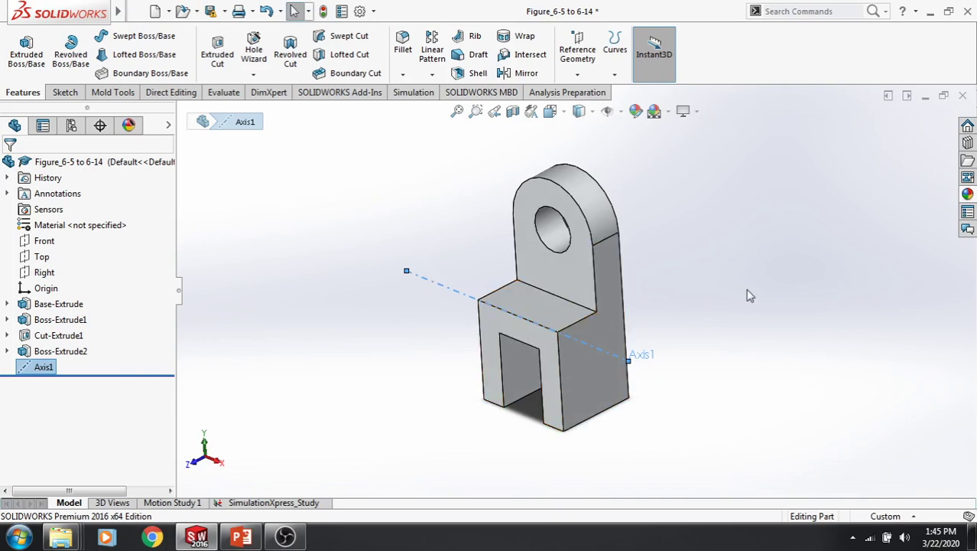
{"action": "middle_click_drag", "start_coordinate": [748, 291], "coordinate": [738, 299]}
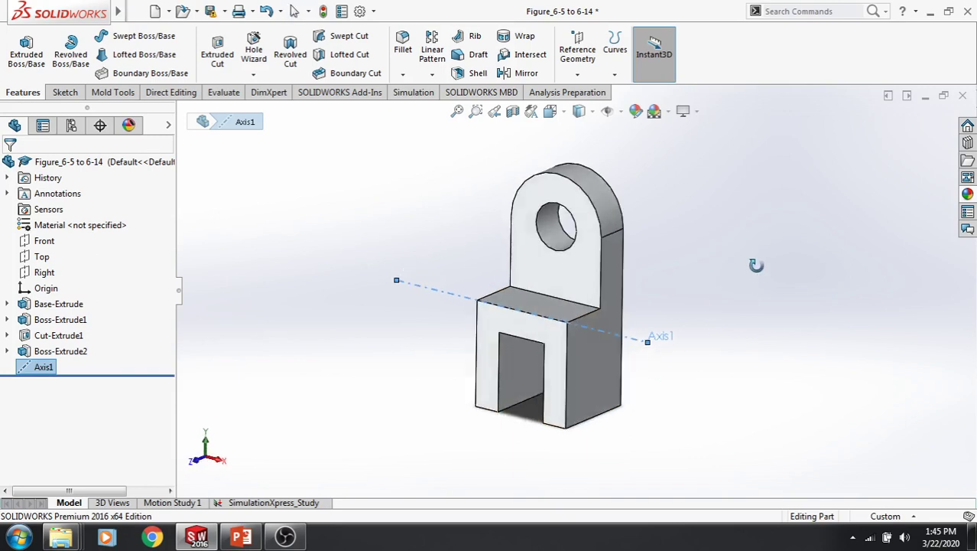
{"action": "left_click", "coordinate": [579, 76]}
{"action": "left_click", "coordinate": [586, 109]}
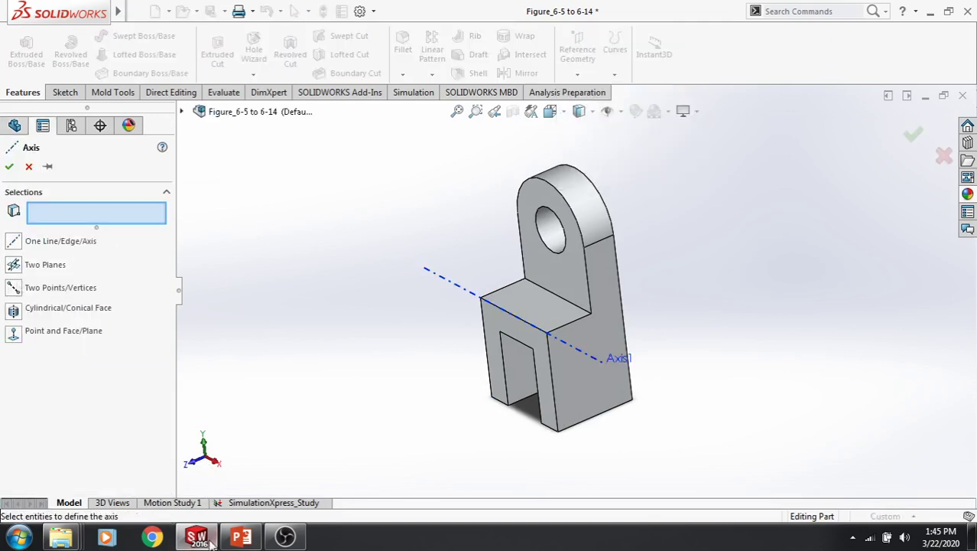
- Advance the lecture to slide 12 on two-plane and two-point axes, then return to SOLIDWORKS
{"action": "left_click", "coordinate": [242, 536]}
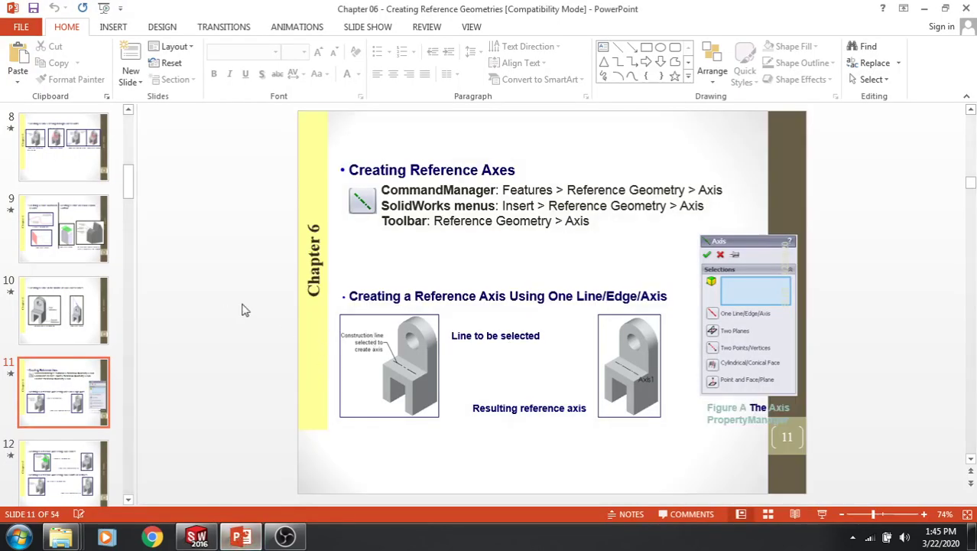
{"action": "scroll", "coordinate": [241, 309], "scroll_direction": "down", "scroll_amount": 1}
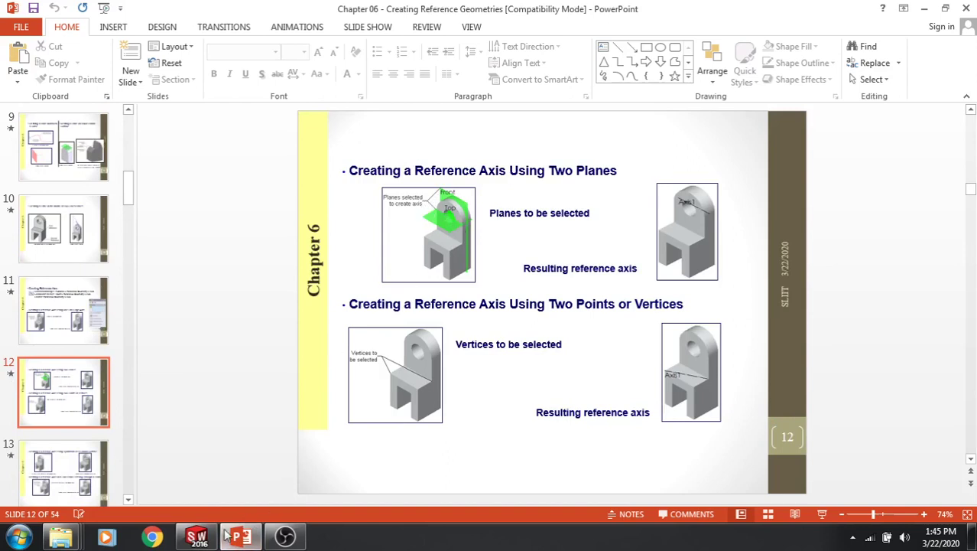
{"action": "left_click", "coordinate": [197, 537]}
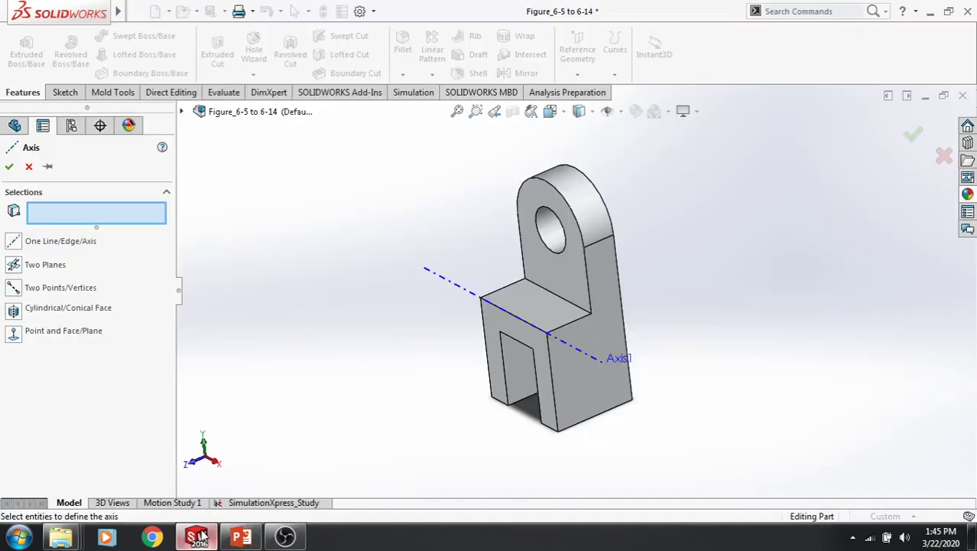
- Try the Front and Top planes for the axis, then clear them
{"action": "left_click", "coordinate": [184, 113]}
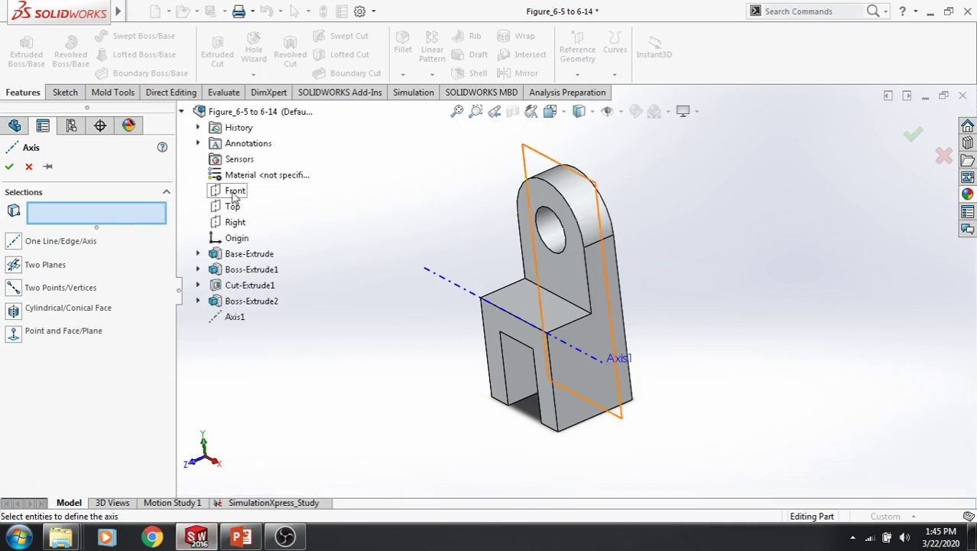
{"action": "middle_click_drag", "start_coordinate": [459, 229], "coordinate": [421, 277]}
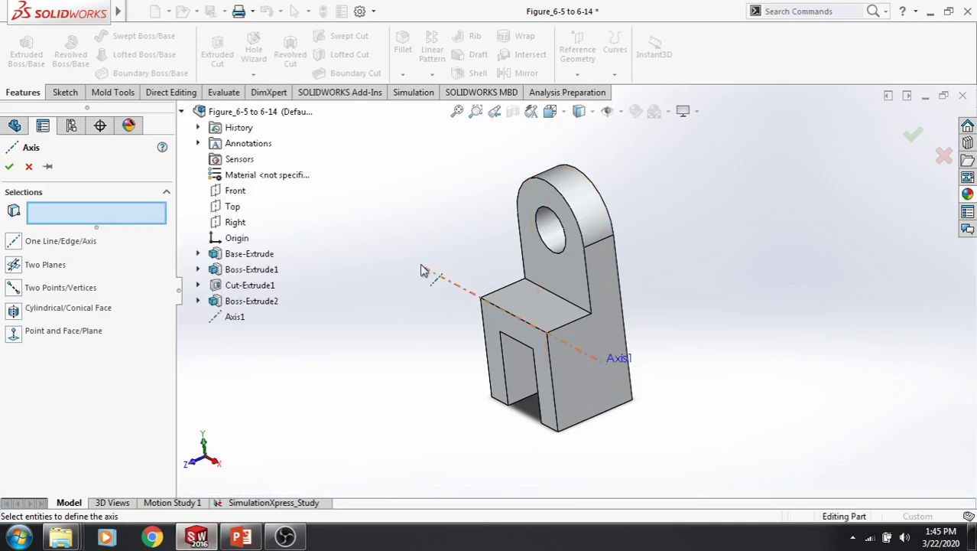
{"action": "left_click", "coordinate": [237, 192]}
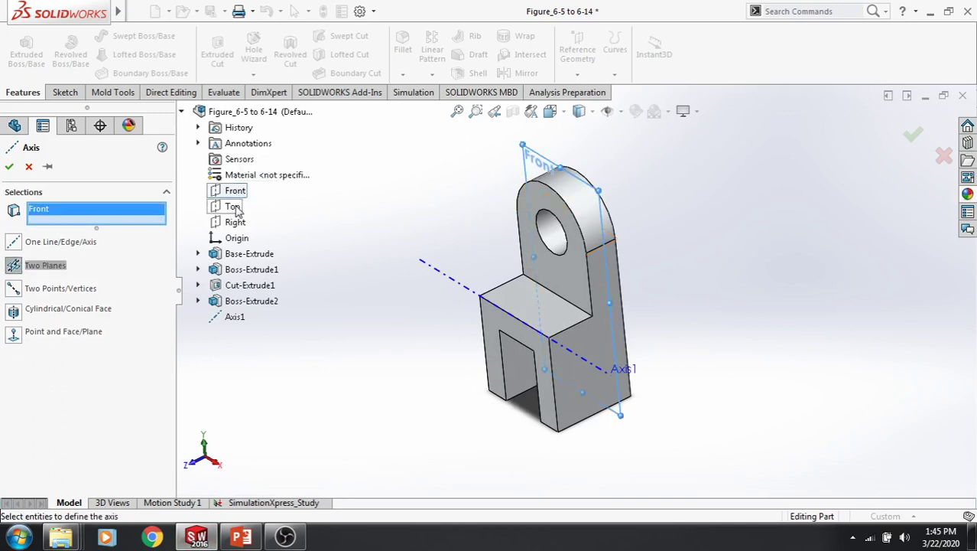
{"action": "left_click", "coordinate": [234, 208]}
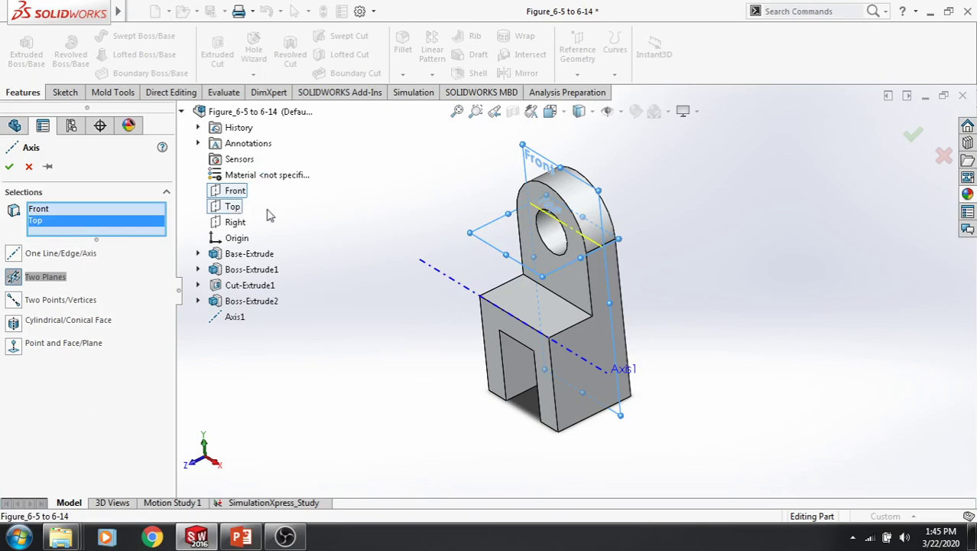
{"action": "mouse_move", "coordinate": [269, 216]}
{"action": "middle_mouse_down"}
{"action": "mouse_move", "coordinate": [395, 170]}
{"action": "mouse_move", "coordinate": [367, 203]}
{"action": "middle_mouse_up"}
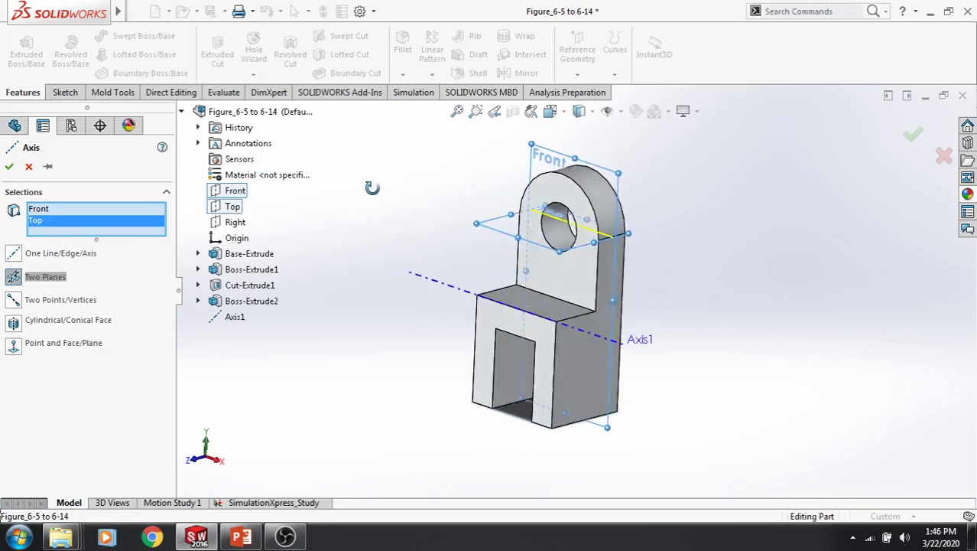
{"action": "right_click", "coordinate": [55, 211]}
{"action": "left_click", "coordinate": [77, 216]}
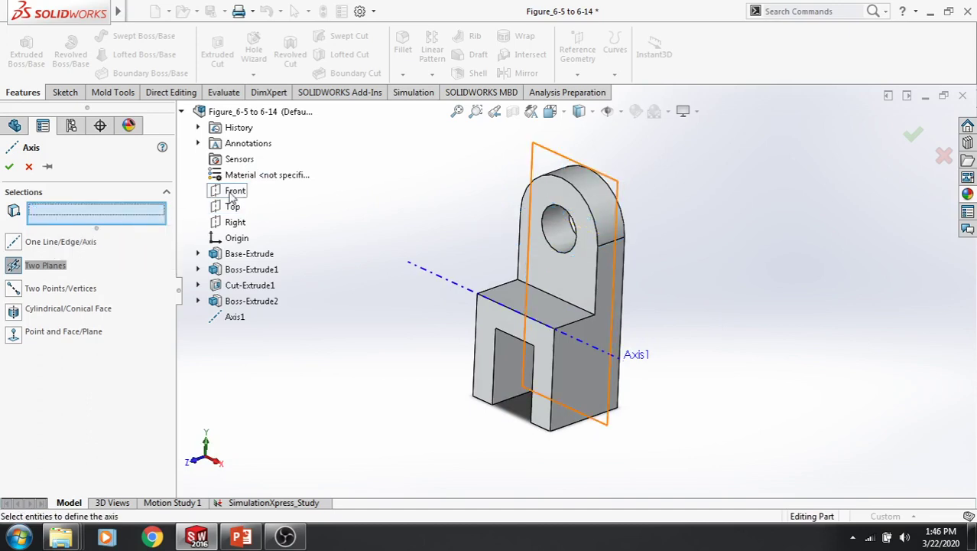
- Try the Front and Right planes for the axis, then clear the selection
{"action": "left_click", "coordinate": [233, 191]}
{"action": "left_click", "coordinate": [234, 222]}
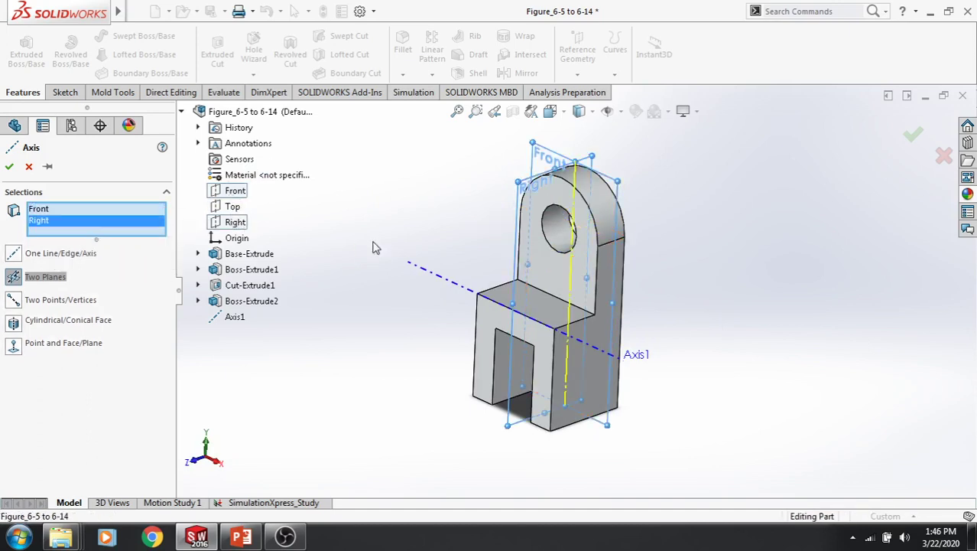
{"action": "middle_click_drag", "start_coordinate": [374, 247], "coordinate": [388, 207]}
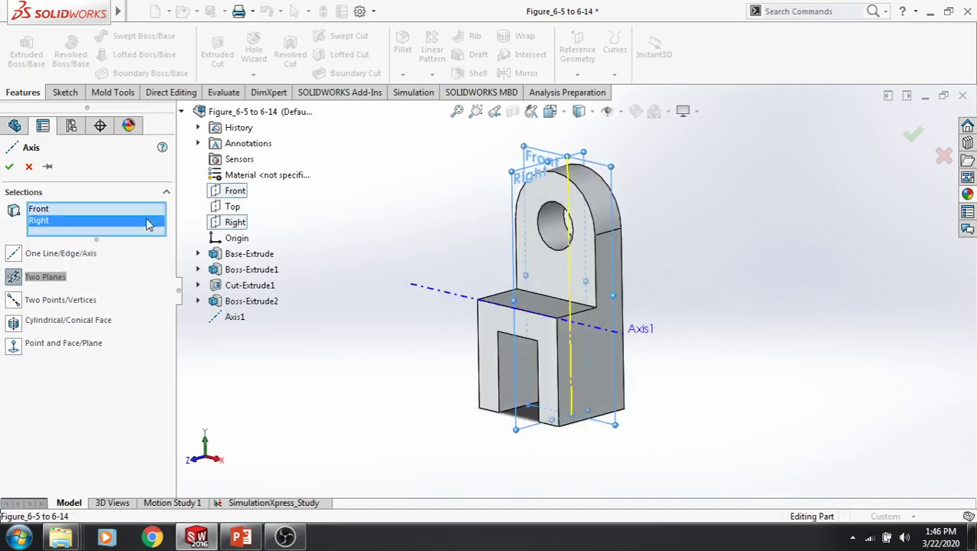
{"action": "right_click", "coordinate": [97, 216]}
{"action": "left_click", "coordinate": [138, 219]}
- Create Axis2 from the Top and Right planes, passing through the lug's hole
{"action": "left_click", "coordinate": [232, 207]}
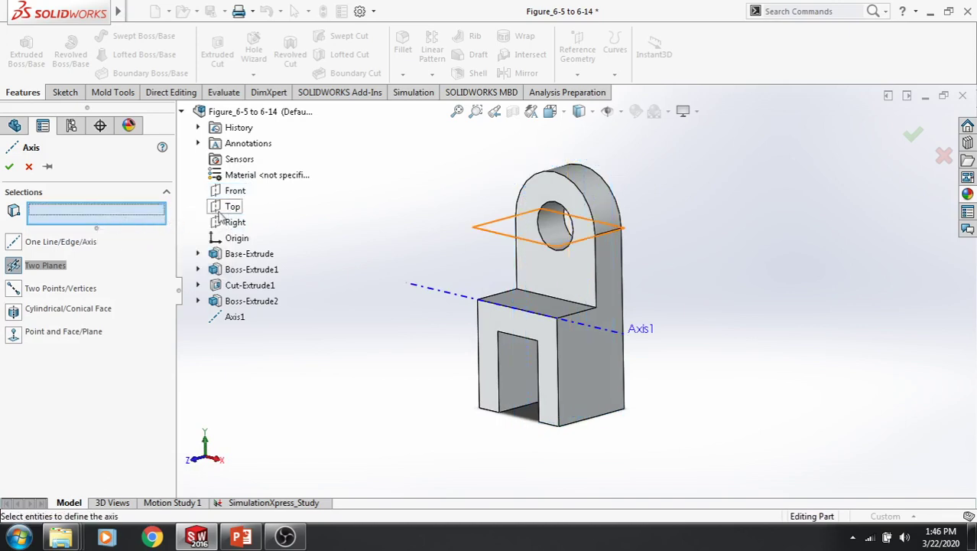
{"action": "left_click", "coordinate": [235, 221]}
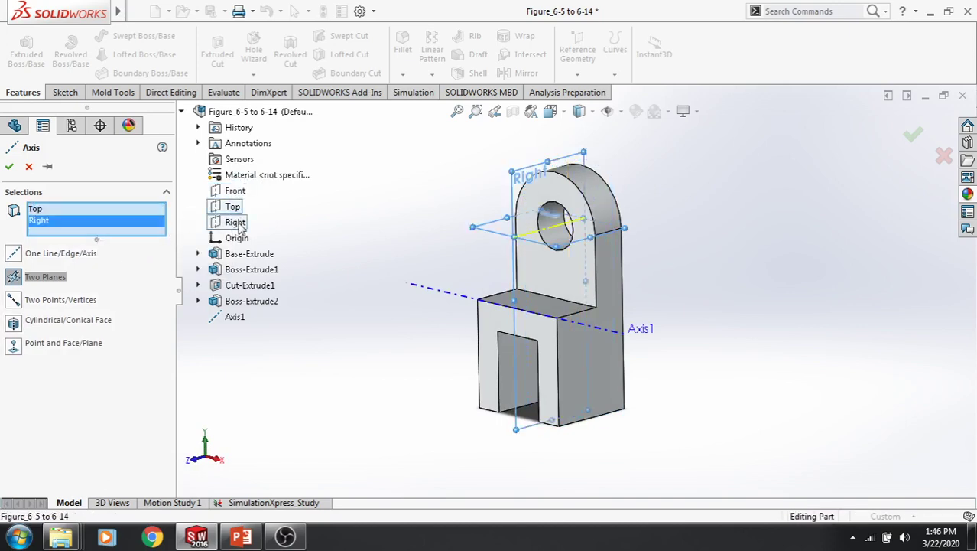
{"action": "middle_click_drag", "start_coordinate": [393, 191], "coordinate": [388, 201]}
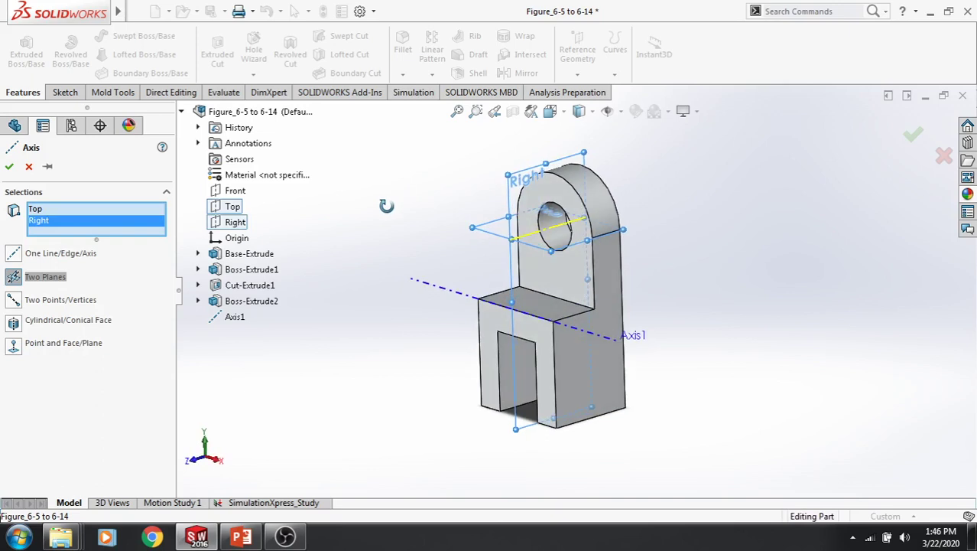
{"action": "left_click", "coordinate": [7, 166]}
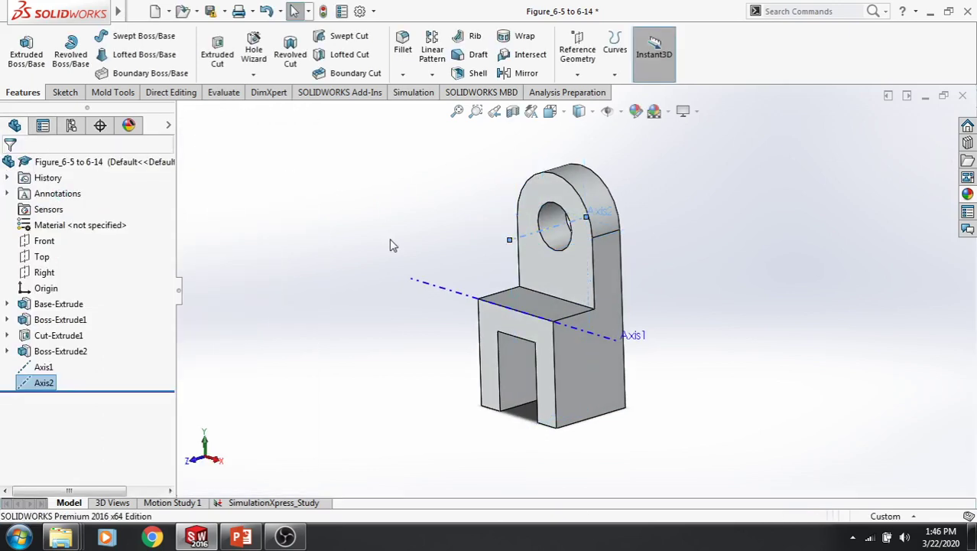
{"action": "scroll", "coordinate": [509, 205], "scroll_direction": "down", "scroll_amount": 2}
{"action": "scroll", "coordinate": [509, 205], "scroll_direction": "down", "scroll_amount": 2}
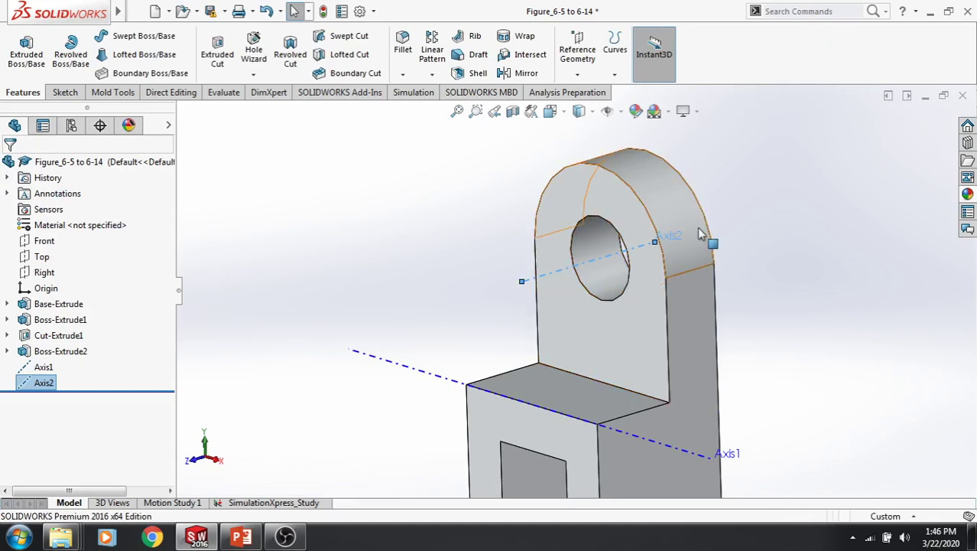
{"action": "scroll", "coordinate": [604, 279], "scroll_direction": "up", "scroll_amount": 1}
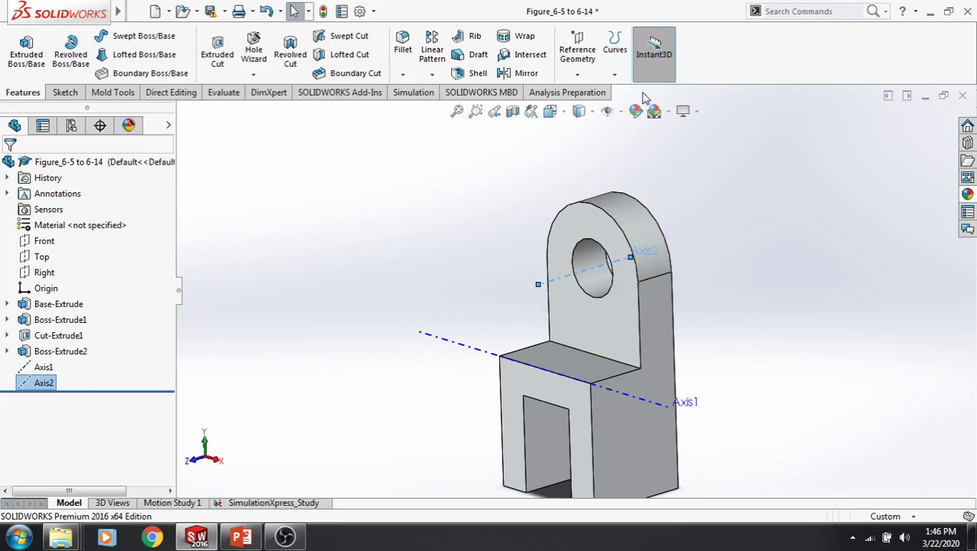
- Create Axis3 by Two Points through the upright's outer vertex and the base ledge's corner
{"action": "left_click", "coordinate": [578, 53]}
{"action": "left_click", "coordinate": [583, 110]}
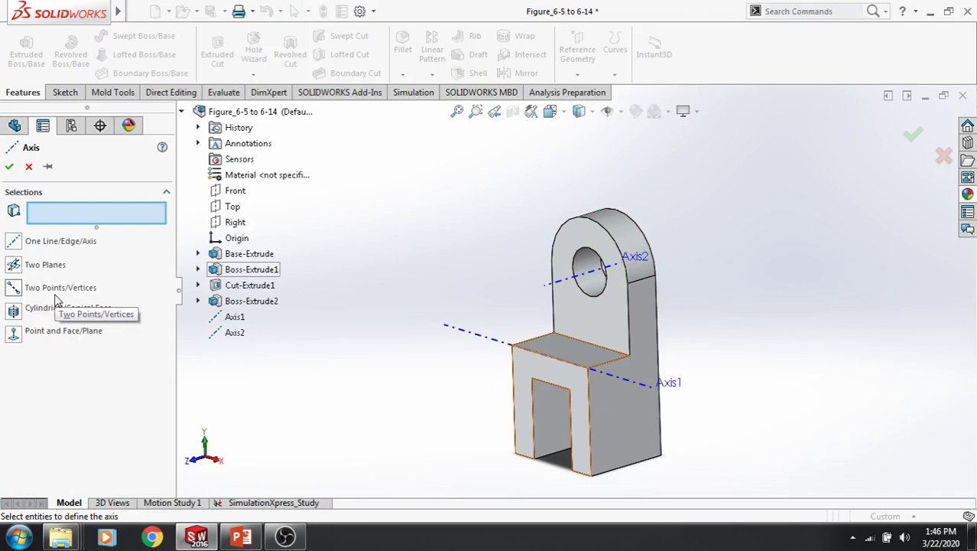
{"action": "left_click", "coordinate": [13, 289]}
{"action": "left_click", "coordinate": [627, 283]}
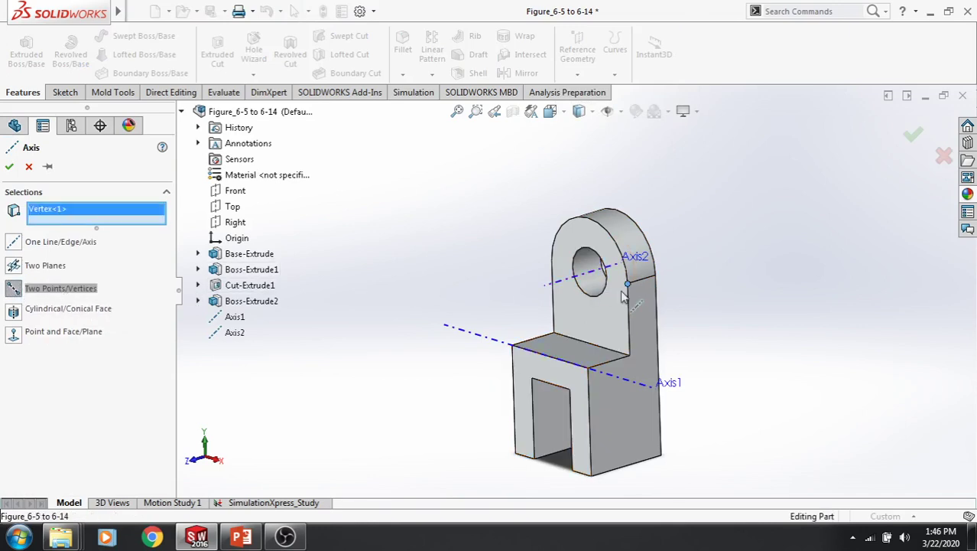
{"action": "left_click", "coordinate": [587, 368]}
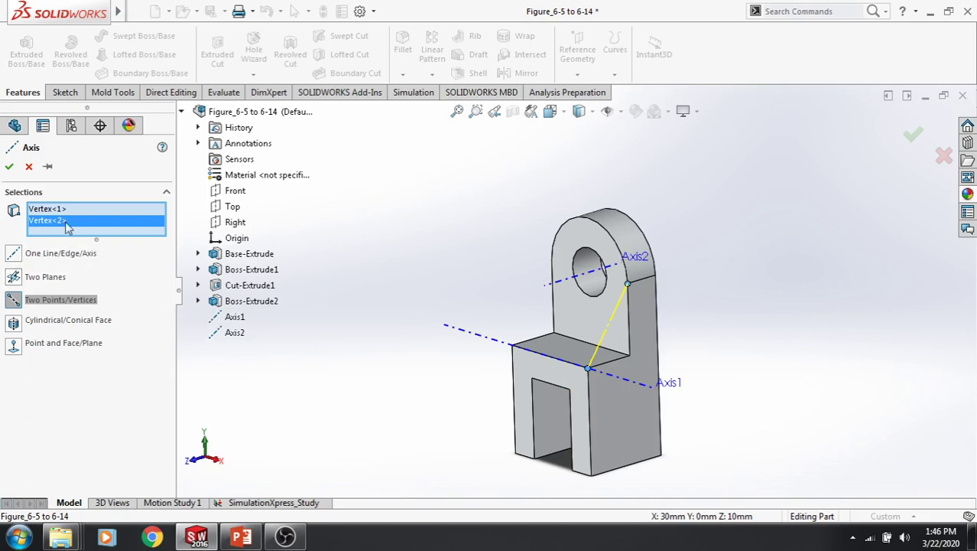
{"action": "middle_click_drag", "start_coordinate": [605, 329], "coordinate": [610, 328]}
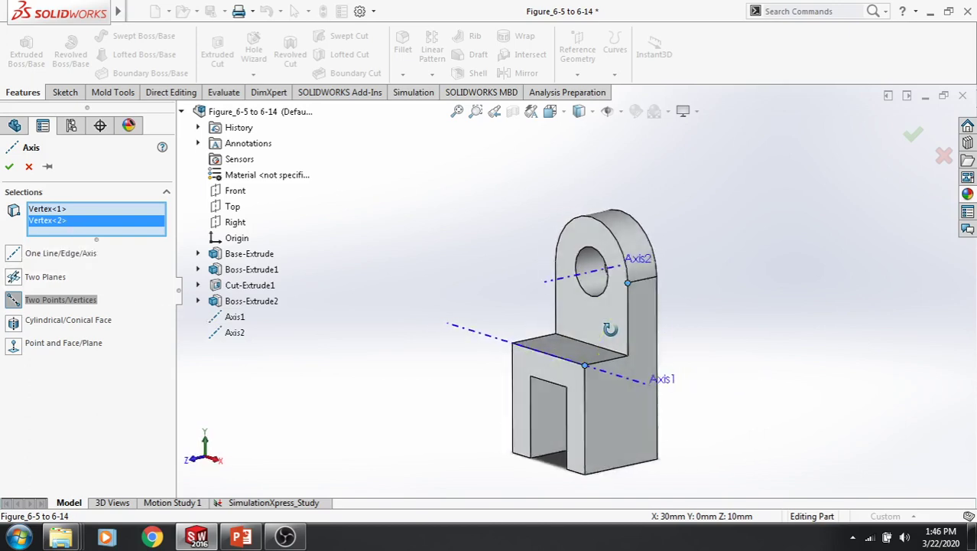
{"action": "scroll", "coordinate": [616, 313], "scroll_direction": "down", "scroll_amount": 2}
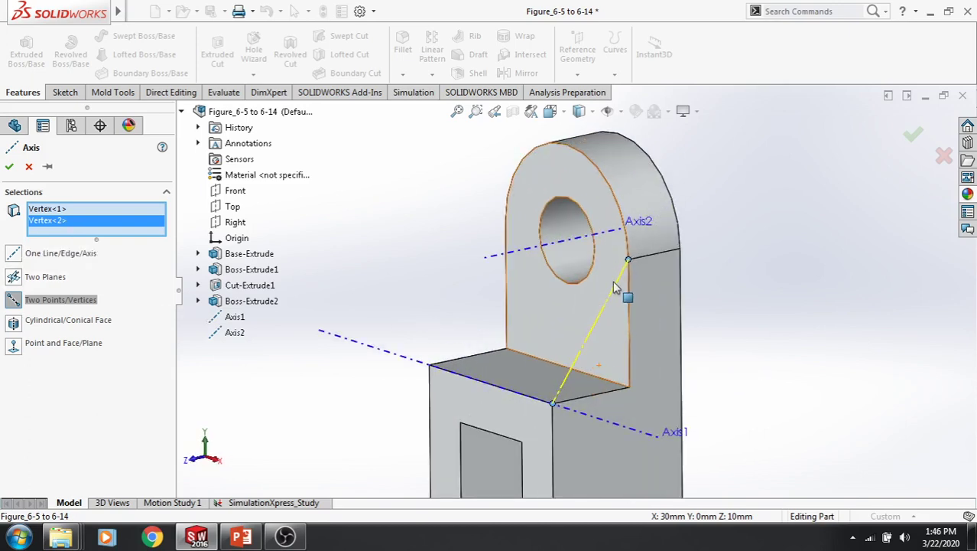
{"action": "scroll", "coordinate": [408, 285], "scroll_direction": "up", "scroll_amount": 2}
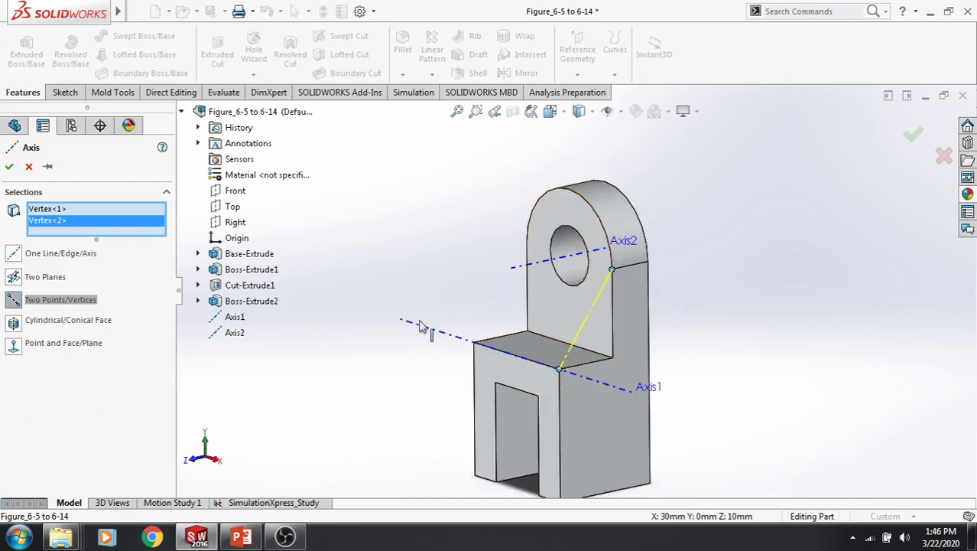
{"action": "left_click", "coordinate": [9, 166]}
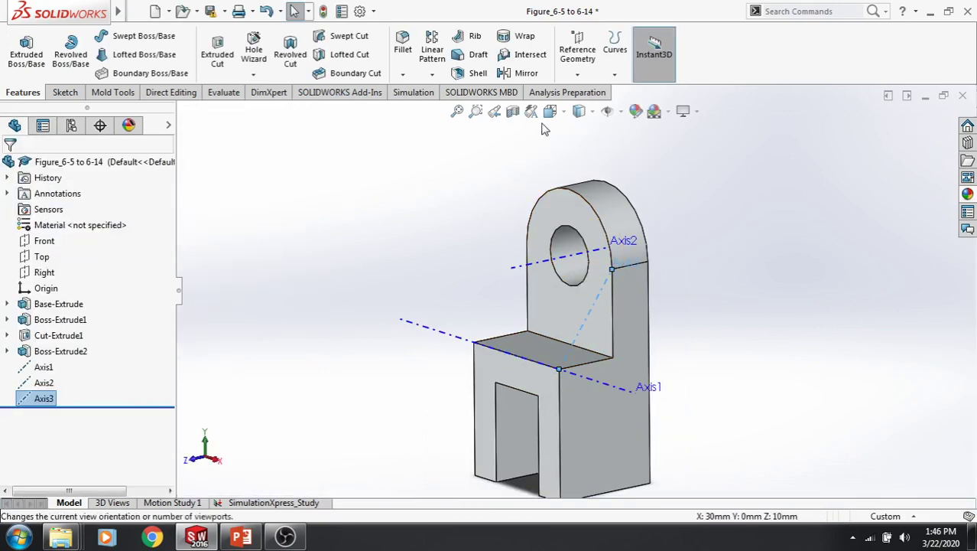
- Create Axis4 from the lug's rounded cylindrical face so it runs through the hole
{"action": "left_click", "coordinate": [575, 74]}
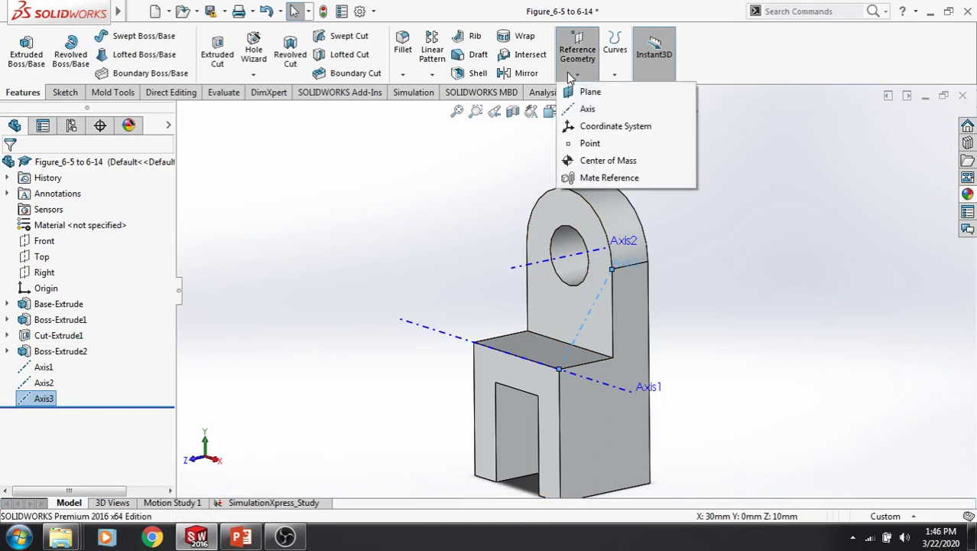
{"action": "left_click", "coordinate": [580, 110]}
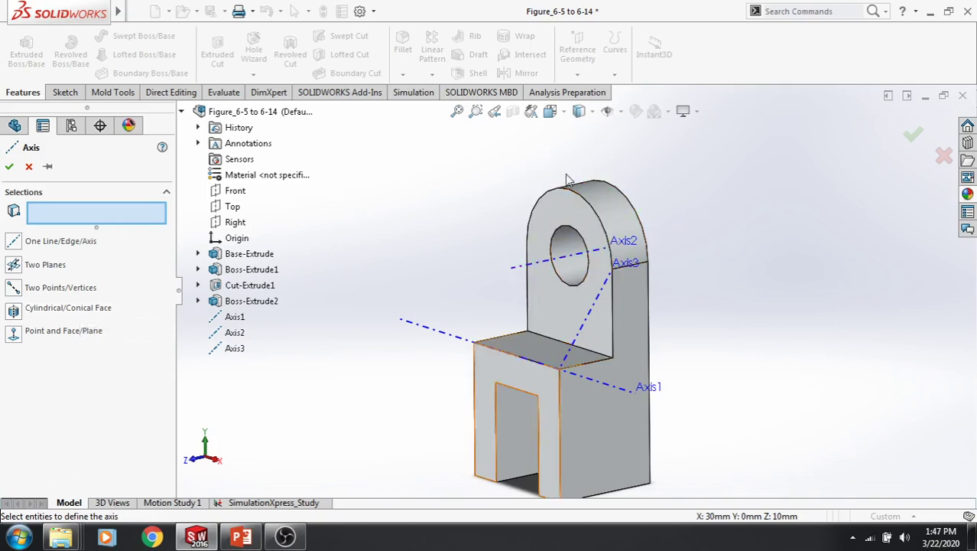
{"action": "left_click", "coordinate": [612, 196]}
{"action": "scroll", "coordinate": [587, 237], "scroll_direction": "down", "scroll_amount": 3}
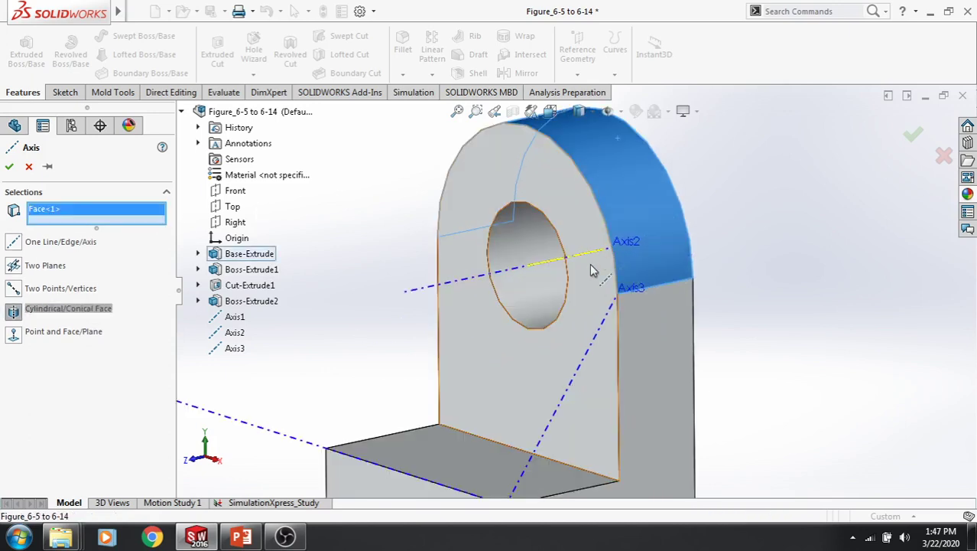
{"action": "left_click", "coordinate": [9, 166]}
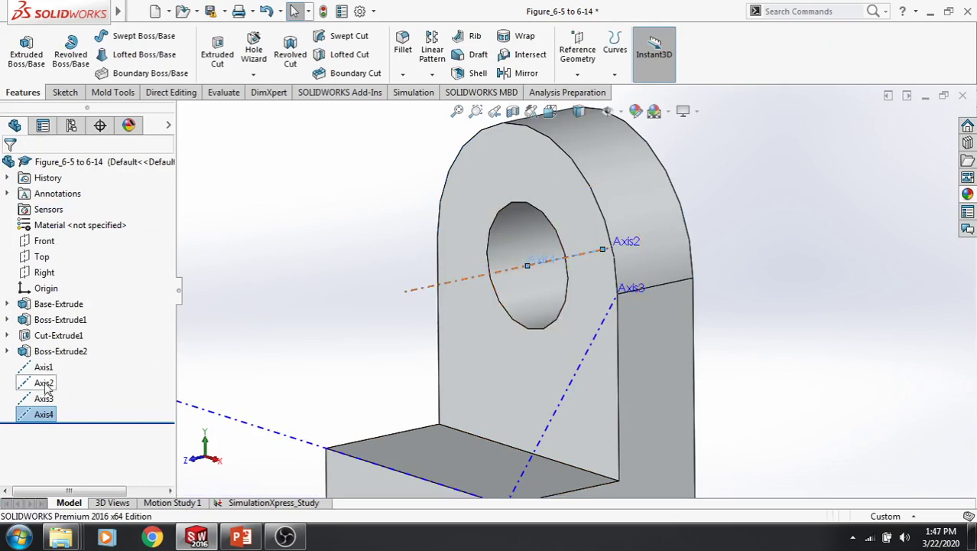
- Start a reference plane by mistake and cancel it
{"action": "scroll", "coordinate": [341, 288], "scroll_direction": "up", "scroll_amount": 3}
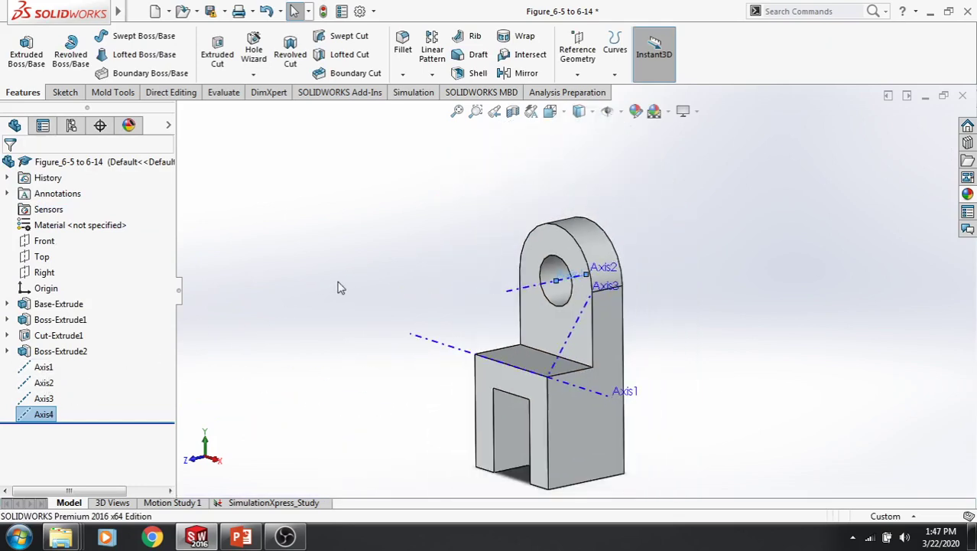
{"action": "left_click", "coordinate": [577, 53]}
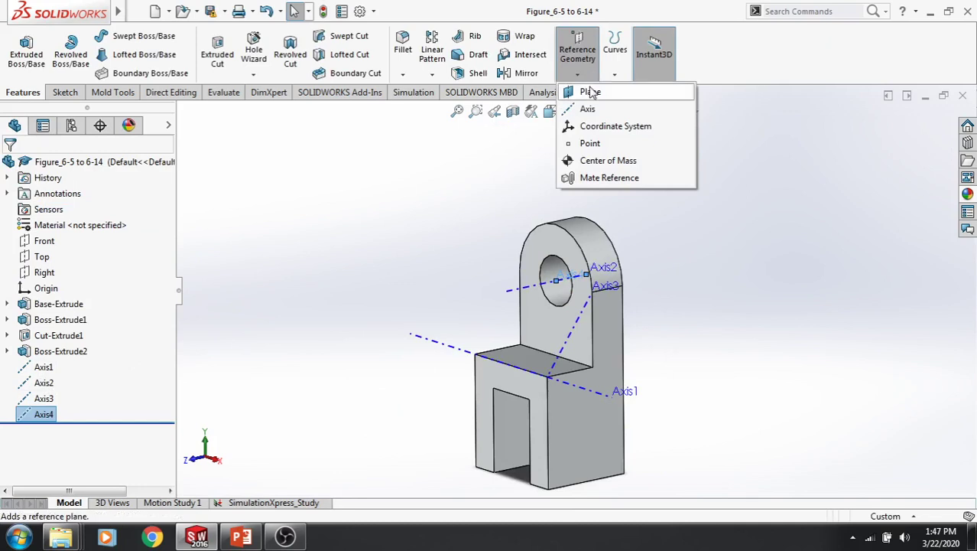
{"action": "left_click", "coordinate": [591, 93]}
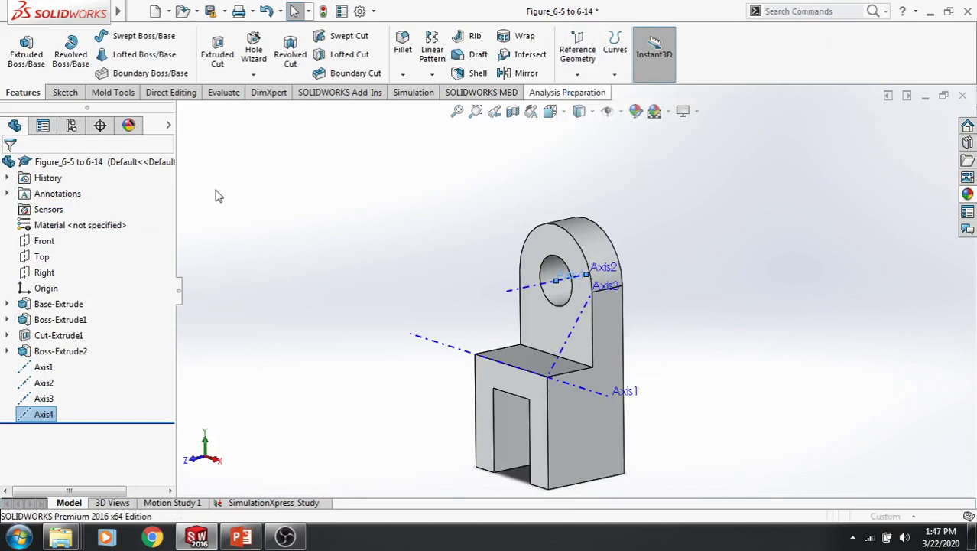
{"action": "left_click", "coordinate": [26, 167]}
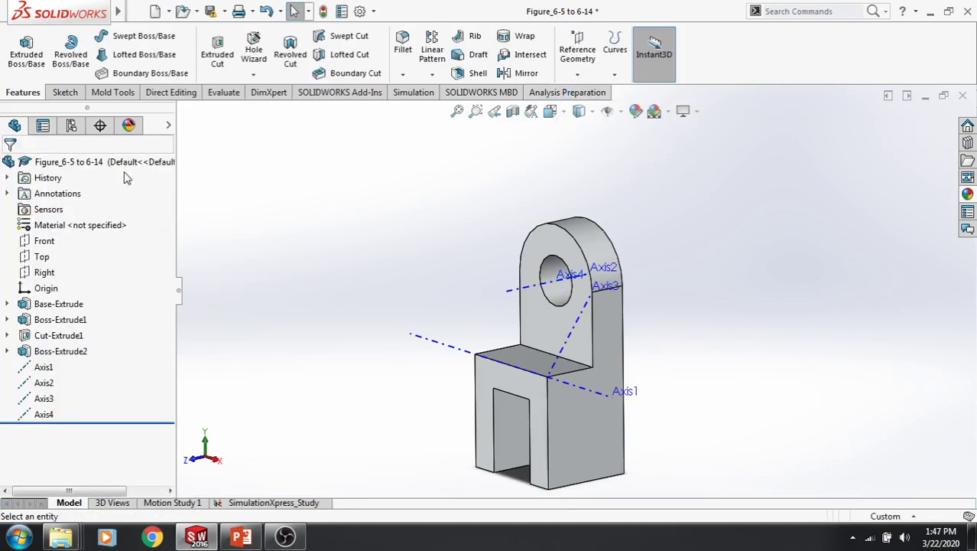
- Set up a Point and Face axis on the lower block's top face and its front corner
{"action": "left_click", "coordinate": [578, 54]}
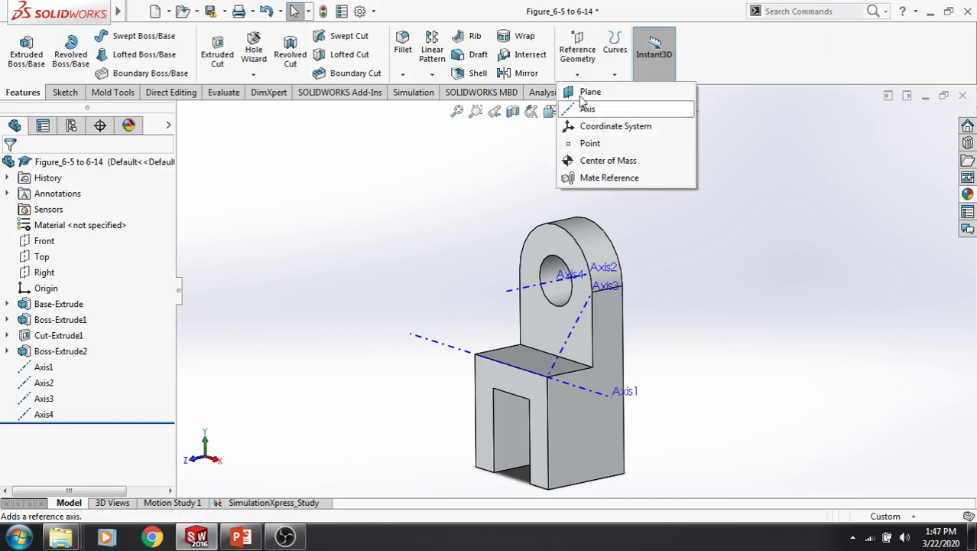
{"action": "left_click", "coordinate": [585, 109]}
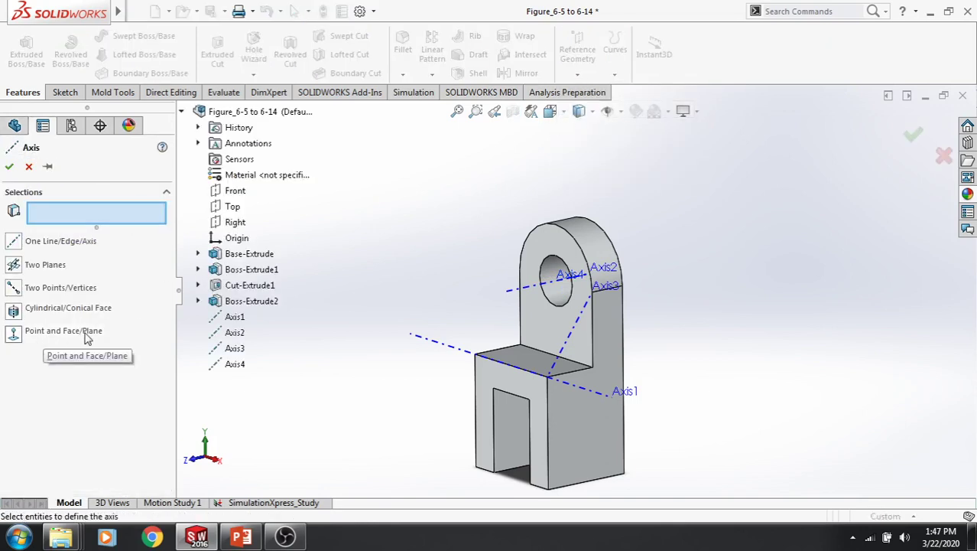
{"action": "mouse_move", "coordinate": [419, 274]}
{"action": "middle_mouse_down"}
{"action": "mouse_move", "coordinate": [438, 262]}
{"action": "mouse_move", "coordinate": [434, 275]}
{"action": "middle_mouse_up"}
{"action": "scroll", "coordinate": [556, 394], "scroll_direction": "down", "scroll_amount": 4}
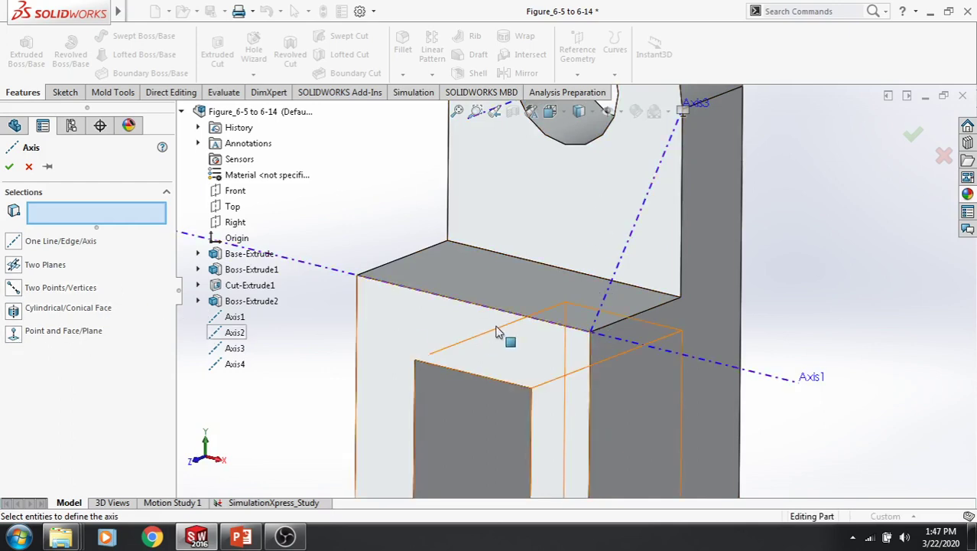
{"action": "left_click", "coordinate": [14, 335]}
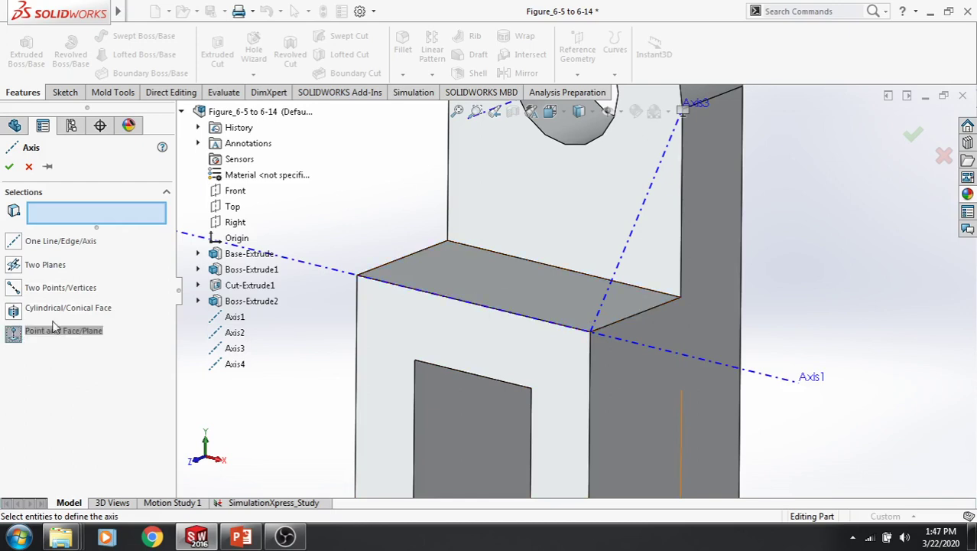
{"action": "left_click", "coordinate": [508, 288]}
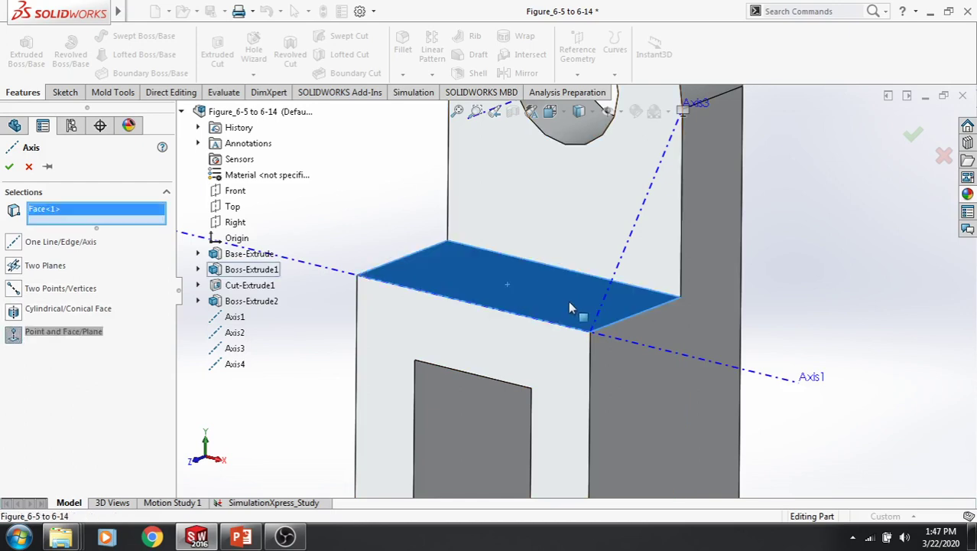
{"action": "left_click", "coordinate": [591, 334]}
{"action": "mouse_move", "coordinate": [602, 338]}
{"action": "middle_mouse_down"}
{"action": "mouse_move", "coordinate": [624, 385]}
{"action": "mouse_move", "coordinate": [591, 385]}
{"action": "mouse_move", "coordinate": [601, 397]}
{"action": "mouse_move", "coordinate": [589, 327]}
{"action": "middle_mouse_up"}
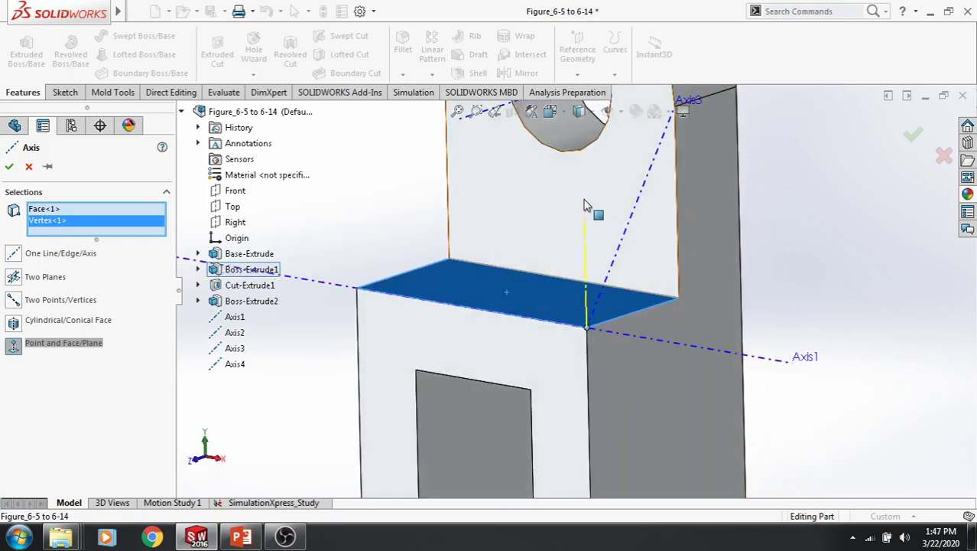
- Confirm Axis5 and zoom out to view the whole part
{"action": "left_click", "coordinate": [9, 167]}
{"action": "scroll", "coordinate": [523, 364], "scroll_direction": "up", "scroll_amount": 3}
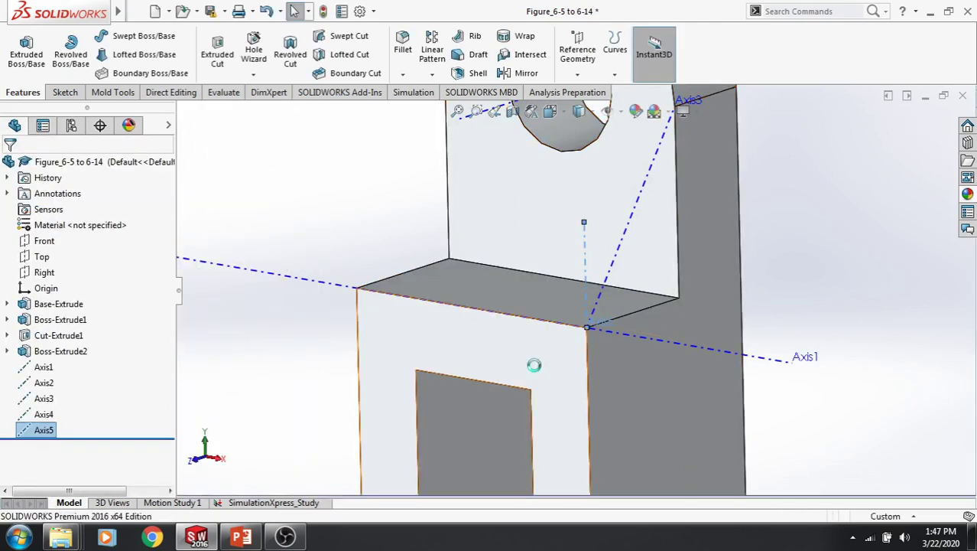
{"action": "scroll", "coordinate": [594, 396], "scroll_direction": "up", "scroll_amount": 3}
{"action": "mouse_move", "coordinate": [595, 396]}
{"action": "middle_mouse_down"}
{"action": "mouse_move", "coordinate": [667, 436]}
{"action": "mouse_move", "coordinate": [635, 386]}
{"action": "middle_mouse_up"}
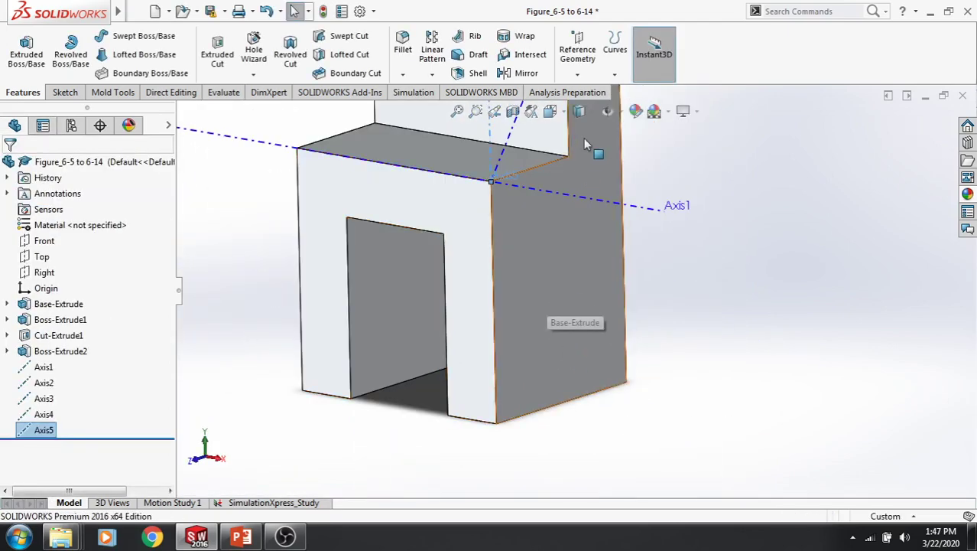
- Create Axis6 perpendicular to the base's right side face through its bottom corner
{"action": "left_click", "coordinate": [579, 66]}
{"action": "left_click", "coordinate": [587, 109]}
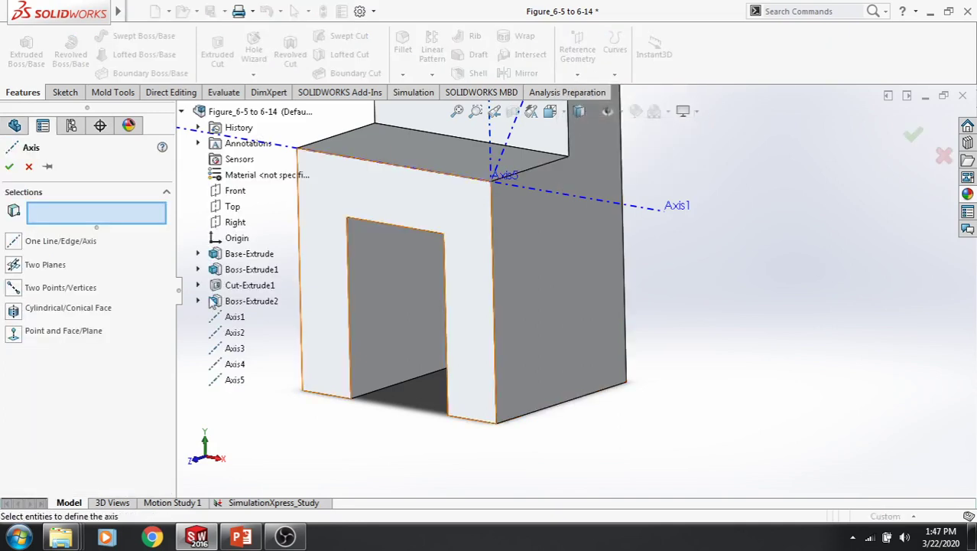
{"action": "left_click", "coordinate": [583, 318]}
{"action": "left_click", "coordinate": [627, 383]}
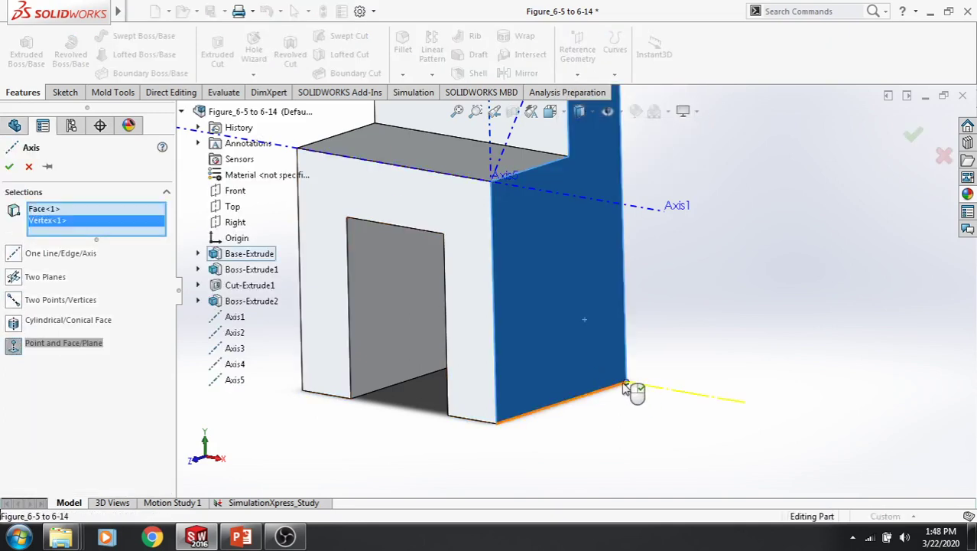
{"action": "left_click", "coordinate": [11, 170]}
{"action": "scroll", "coordinate": [467, 312], "scroll_direction": "up", "scroll_amount": 3}
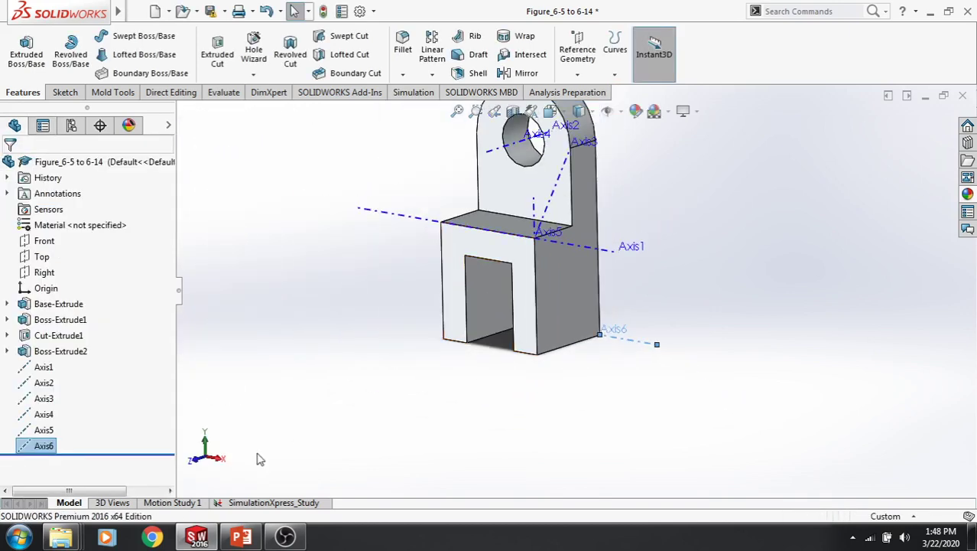
{"action": "left_click", "coordinate": [577, 46]}
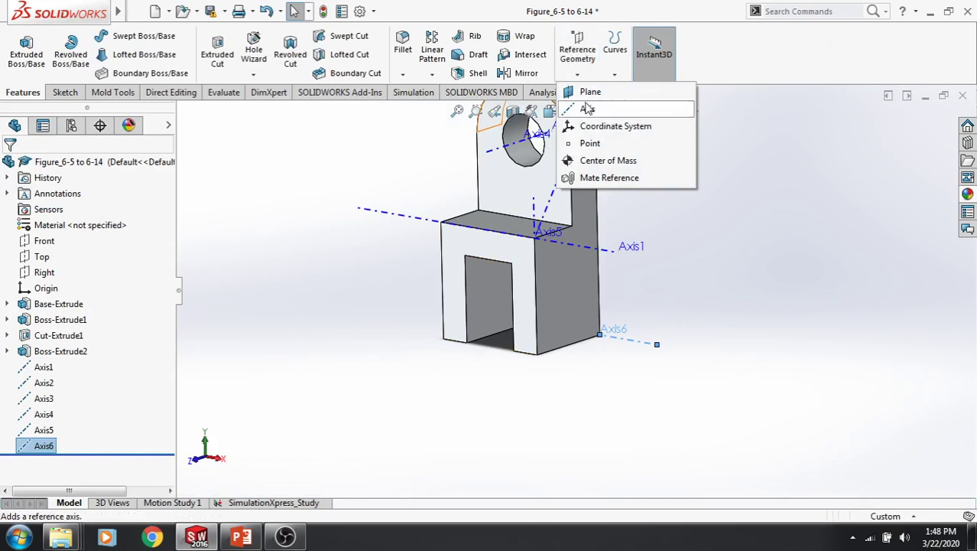
{"action": "left_click", "coordinate": [587, 108]}
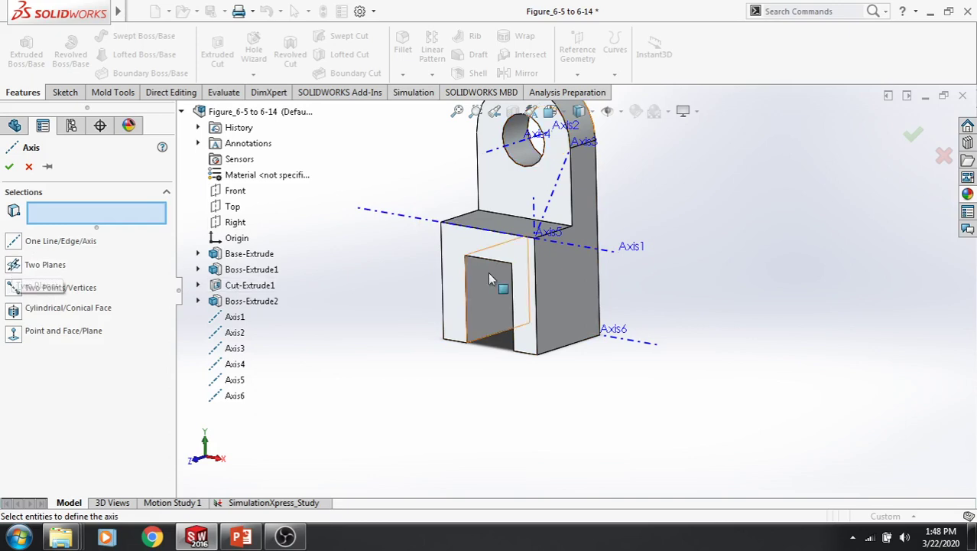
{"action": "scroll", "coordinate": [488, 271], "scroll_direction": "up", "scroll_amount": 3}
{"action": "scroll", "coordinate": [488, 272], "scroll_direction": "down", "scroll_amount": 4}
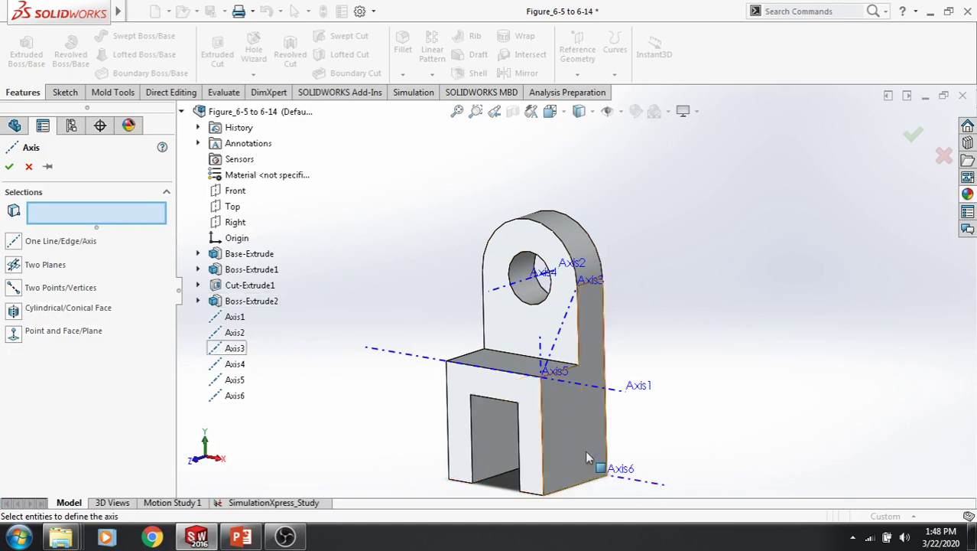
{"action": "left_click", "coordinate": [10, 167]}
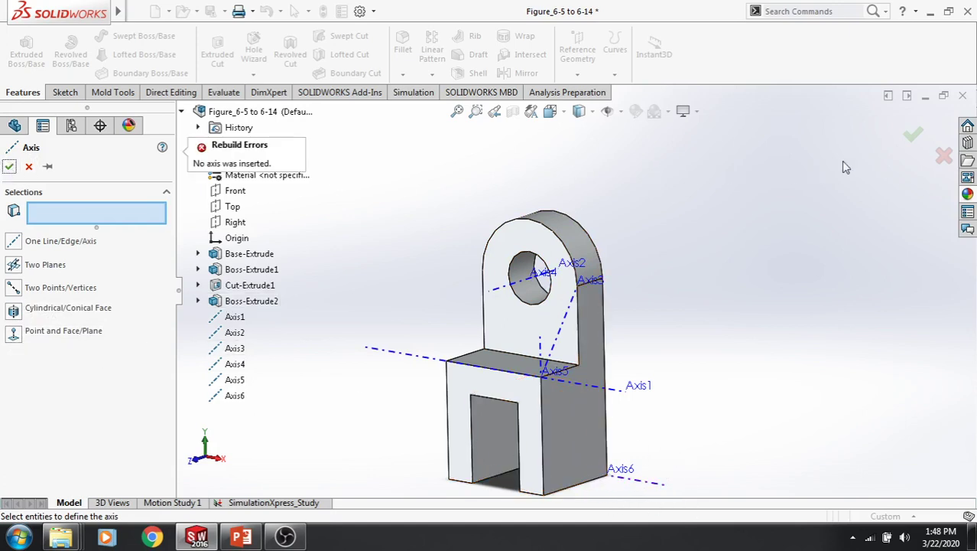
{"action": "left_click", "coordinate": [28, 167]}
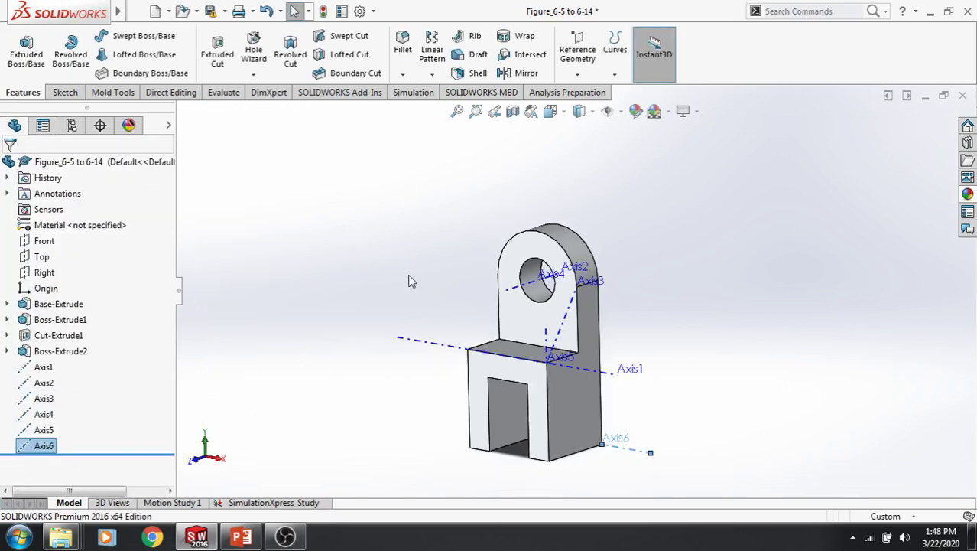